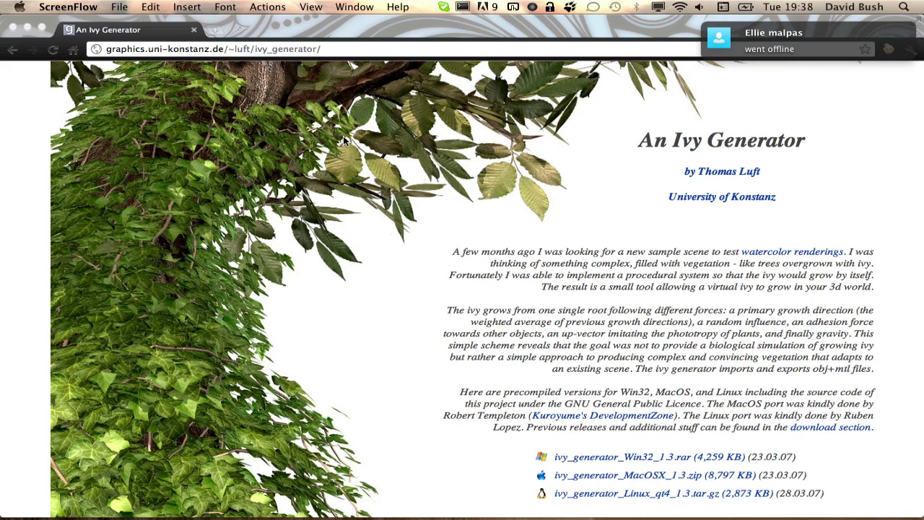
# Step: Bring Chrome forward and scroll the Ivy Generator page down to the user render gallery
pyautogui.click(614, 134)
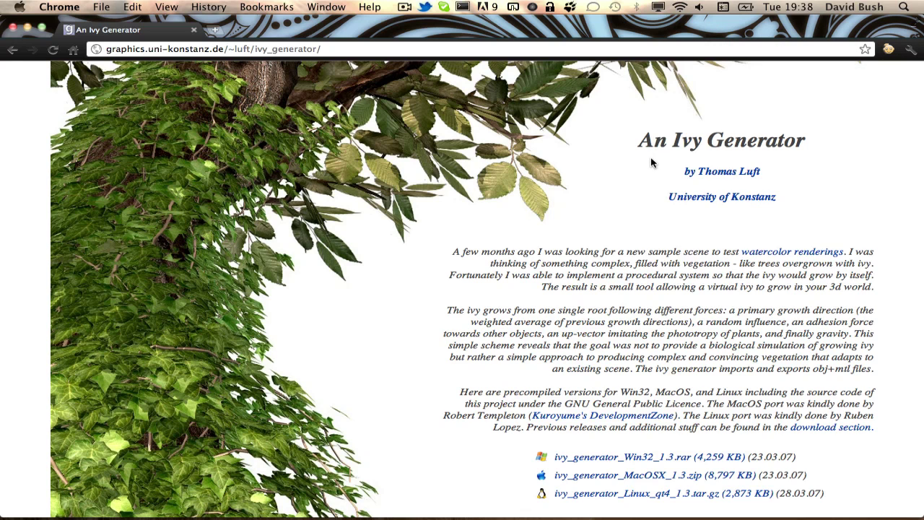
pyautogui.scroll(-5, 651, 160)
pyautogui.scroll(-5, 651, 160)
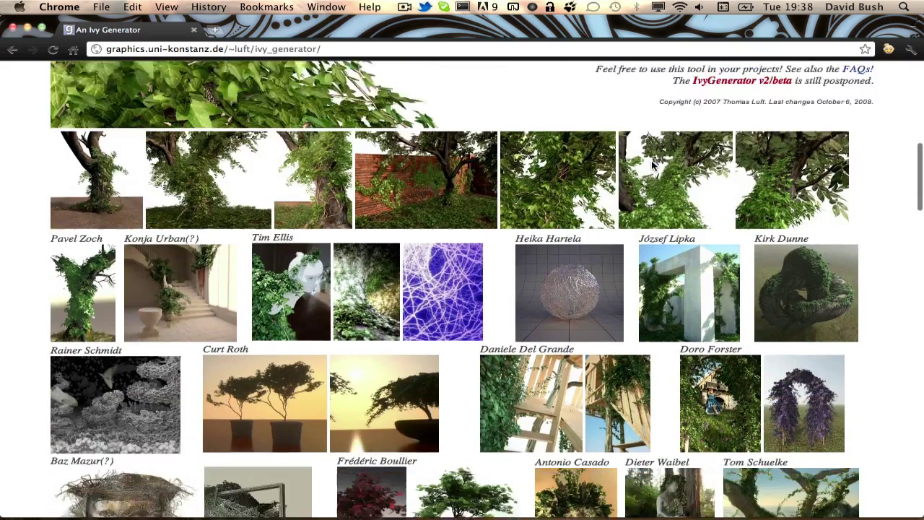
pyautogui.scroll(10, 399, 162)
pyautogui.scroll(-10, 399, 162)
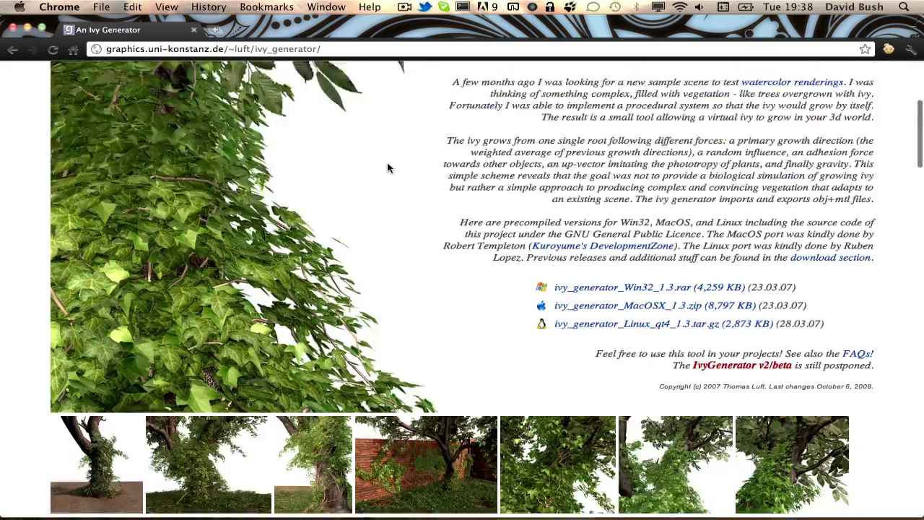
pyautogui.scroll(-4, 388, 168)
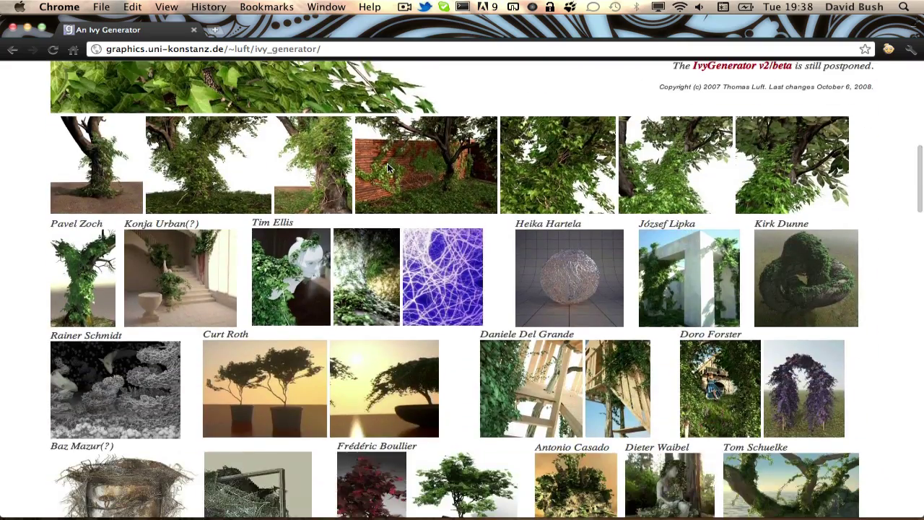
pyautogui.click(809, 292)
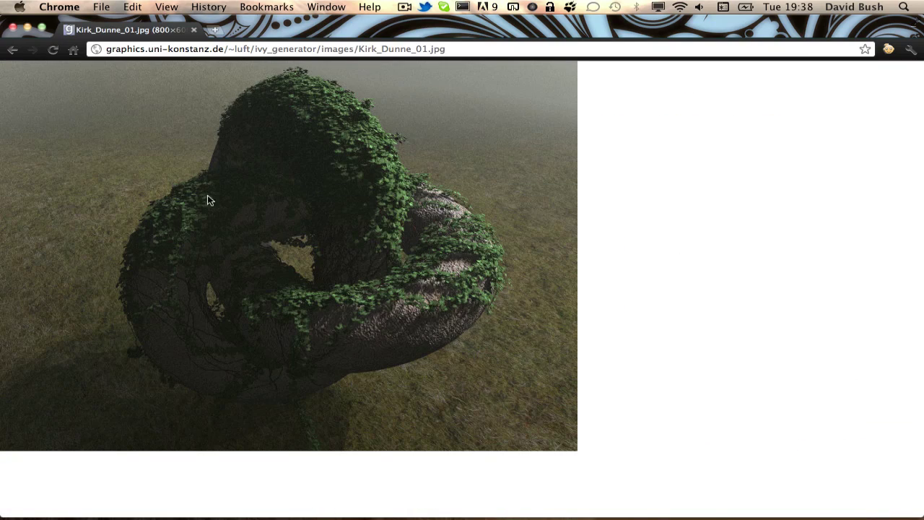
pyautogui.click(14, 50)
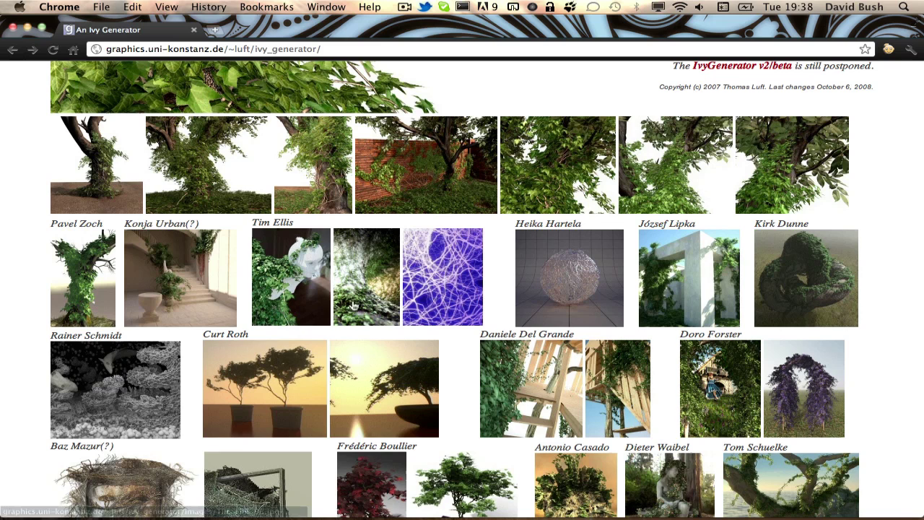
pyautogui.scroll(-2, 284, 290)
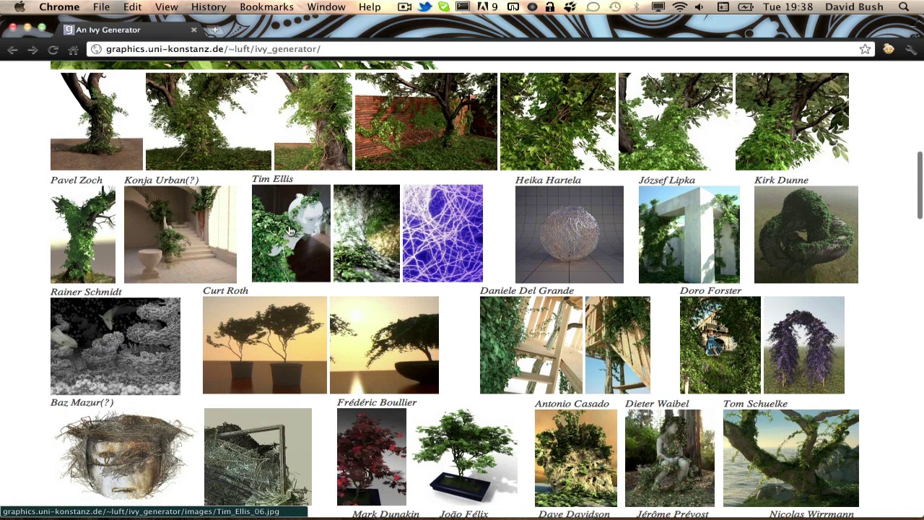
pyautogui.click(212, 232)
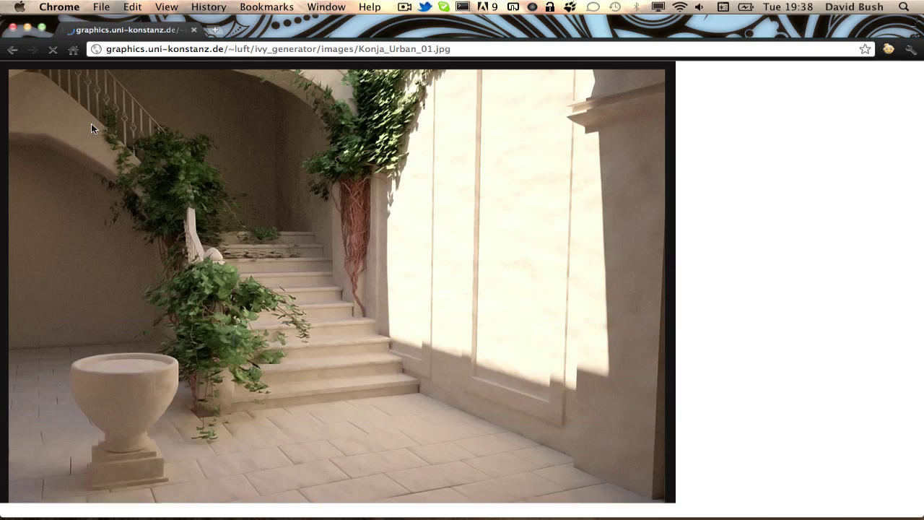
pyautogui.click(12, 49)
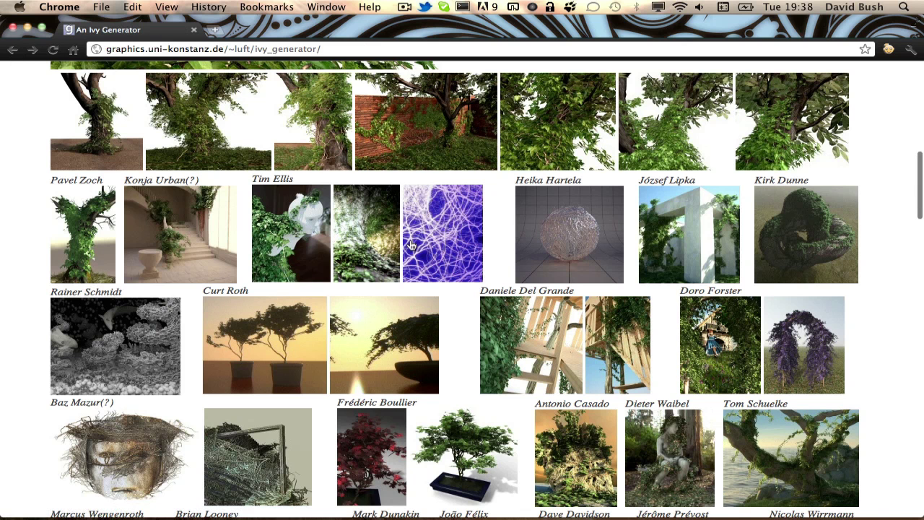
# Step: Scroll the Ivy Generator page back to its title and switch to Cinema 4D
pyautogui.scroll(-5, 412, 245)
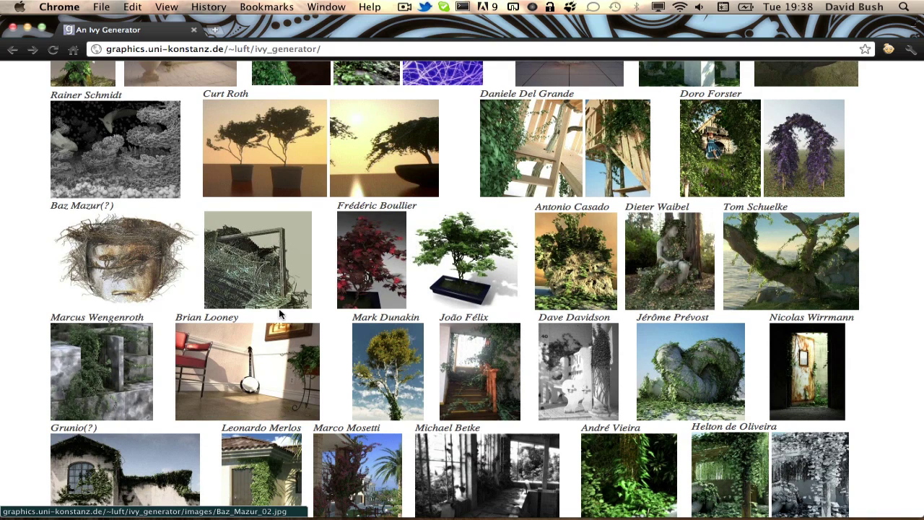
pyautogui.scroll(-3, 284, 315)
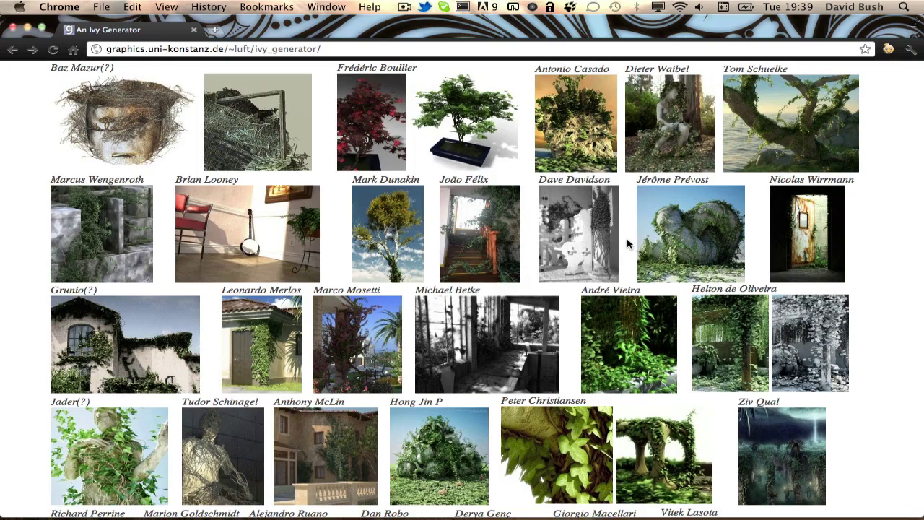
pyautogui.scroll(10, 627, 244)
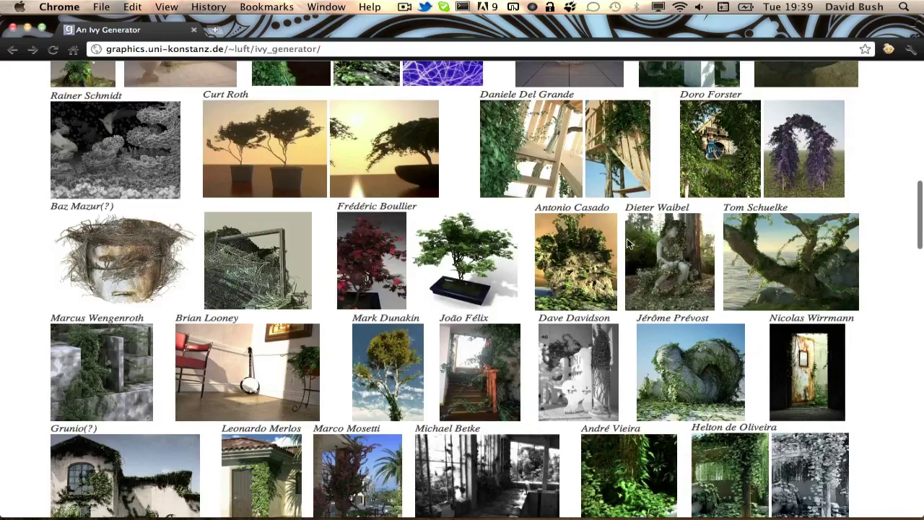
pyautogui.hotkey('ctrl', 'Up')
pyautogui.hotkey('ctrl', 'Up')
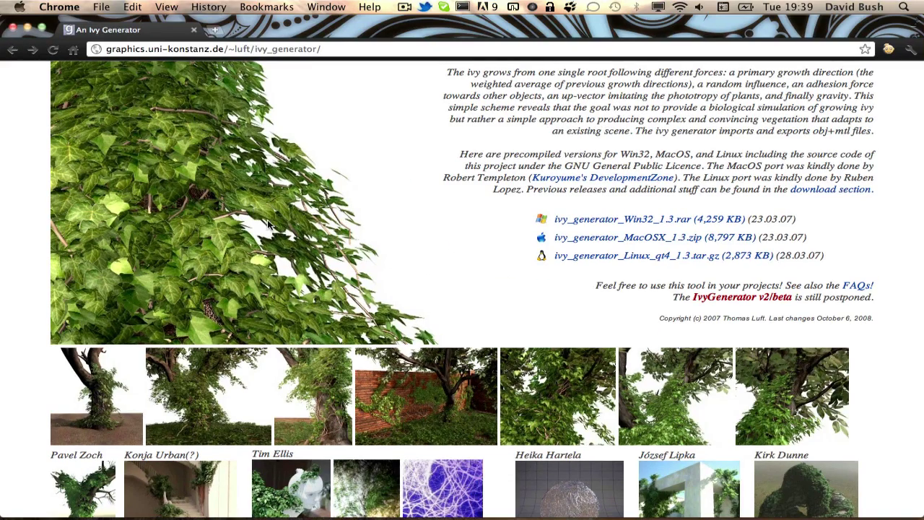
pyautogui.scroll(2, 242, 160)
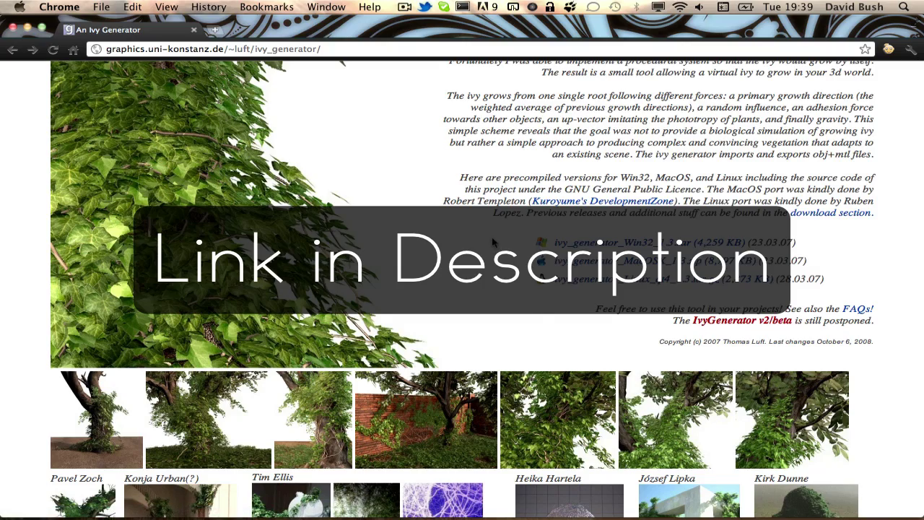
pyautogui.scroll(10, 310, 120)
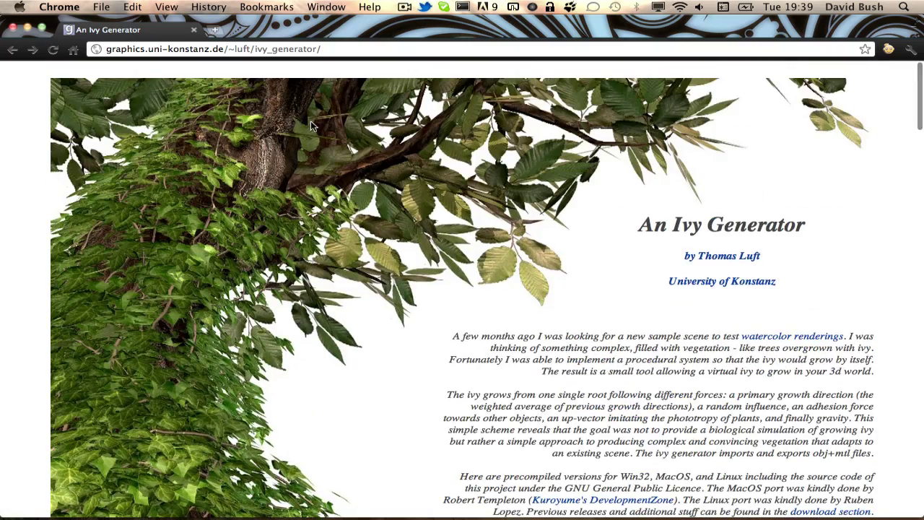
pyautogui.hotkey('ctrl', 'Up')
# Step: Start a new Cinema 4D project and add a torus primitive
pyautogui.click(183, 356)
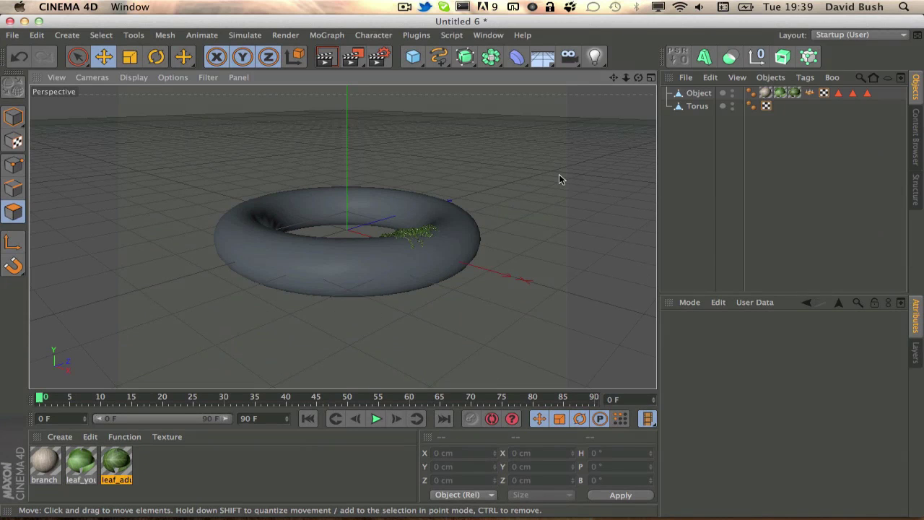
pyautogui.press('super+n')
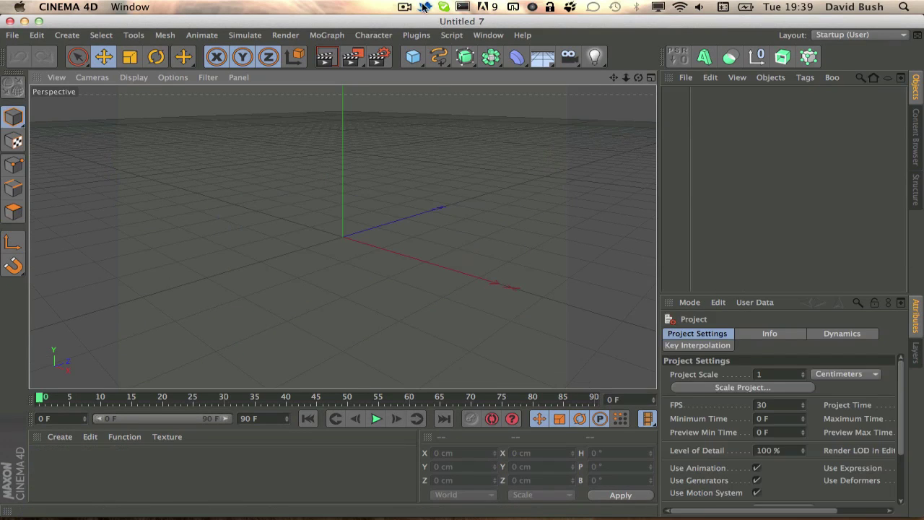
pyautogui.click(414, 58)
pyautogui.click(414, 57)
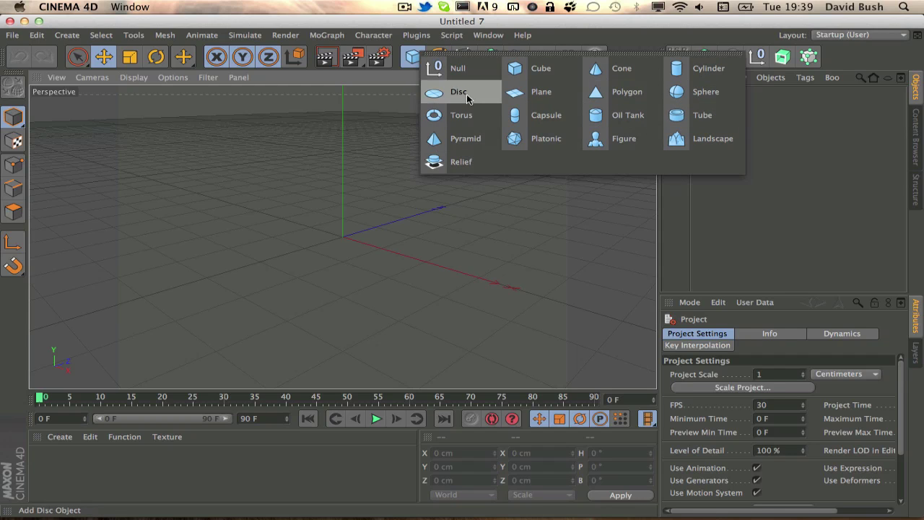
pyautogui.click(462, 115)
# Step: Select the torus to show its 200 cm ring radius and 50 cm pipe radius
pyautogui.click(676, 133)
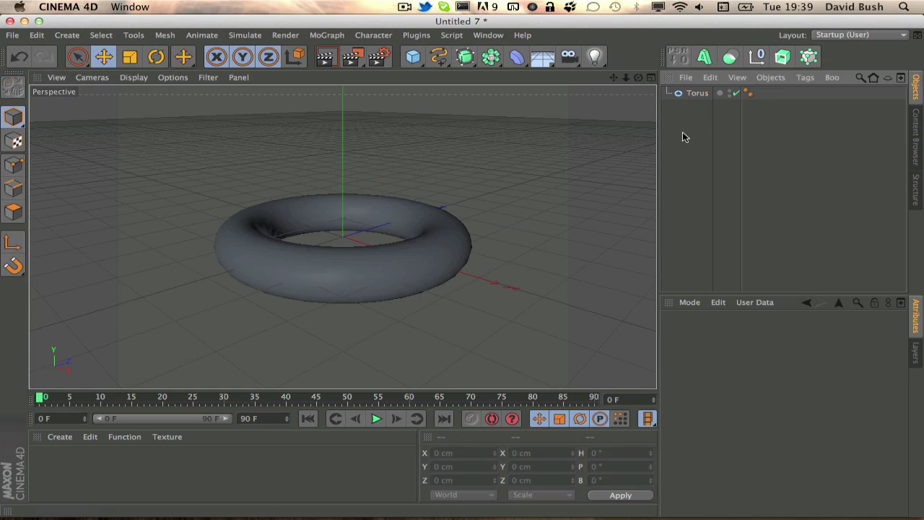
pyautogui.click(689, 92)
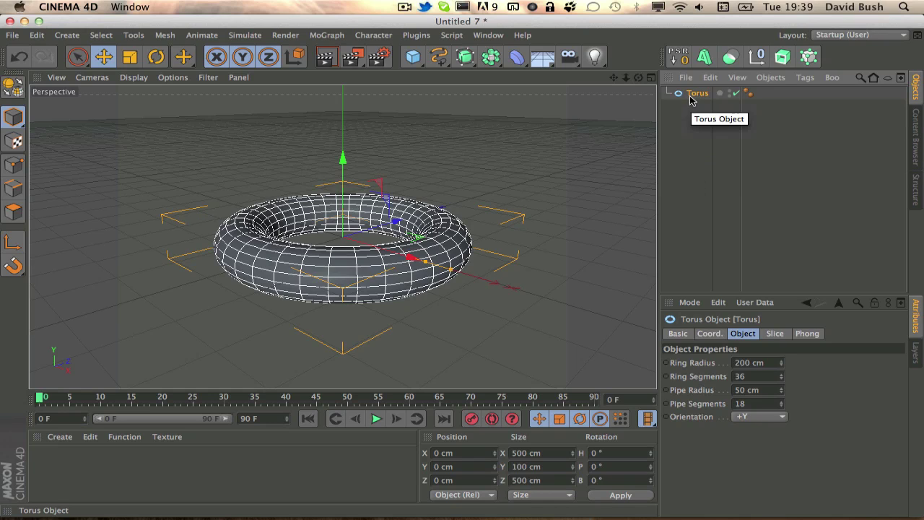
pyautogui.click(690, 123)
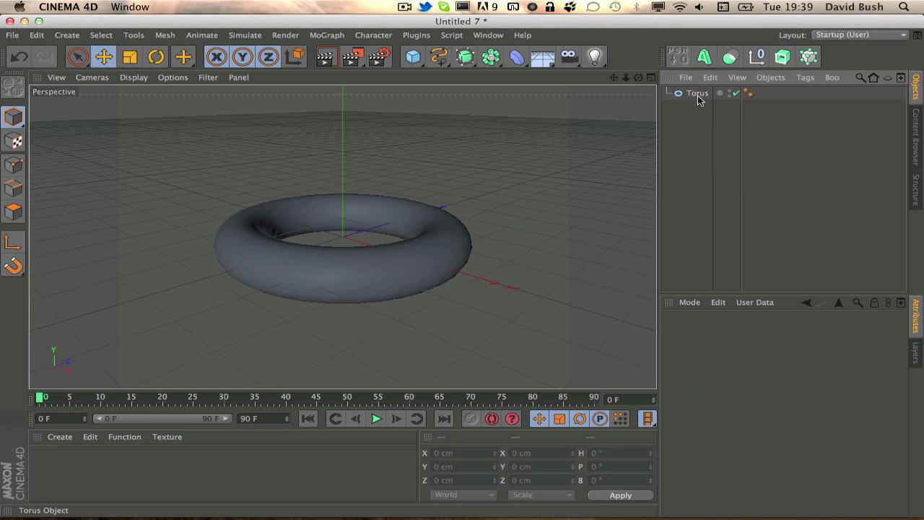
pyautogui.click(698, 95)
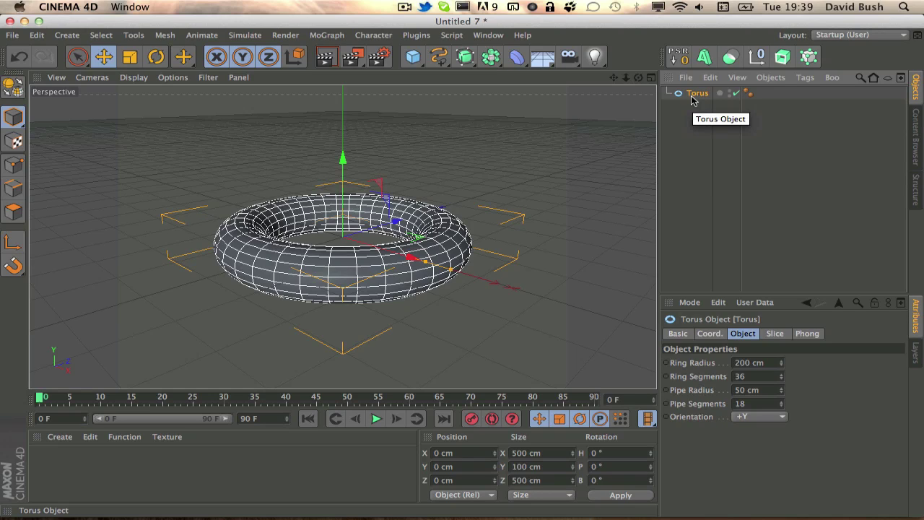
# Step: Make the torus an editable polygon object with the C key
pyautogui.press('c')
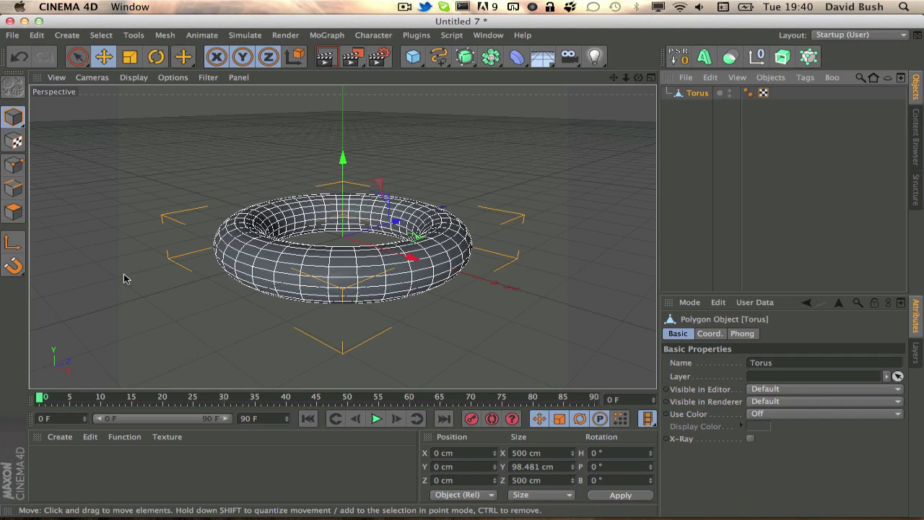
# Step: Select all the torus polygons in Polygons mode and triangulate them
pyautogui.click(13, 211)
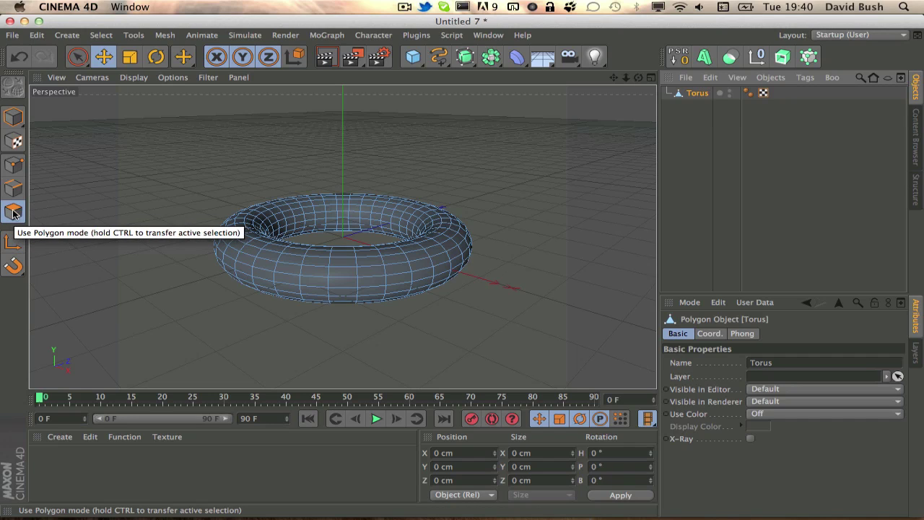
pyautogui.click(444, 199)
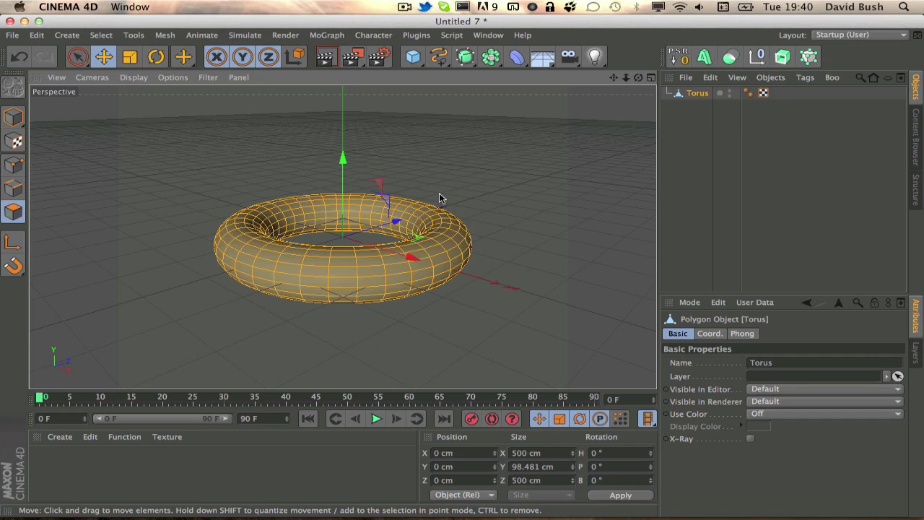
pyautogui.rightClick(422, 188)
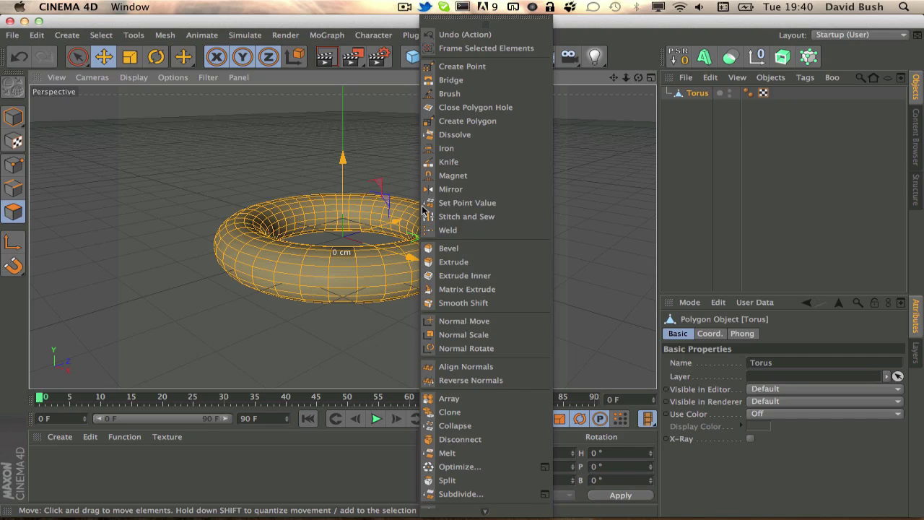
pyautogui.scroll(-3, 463, 480)
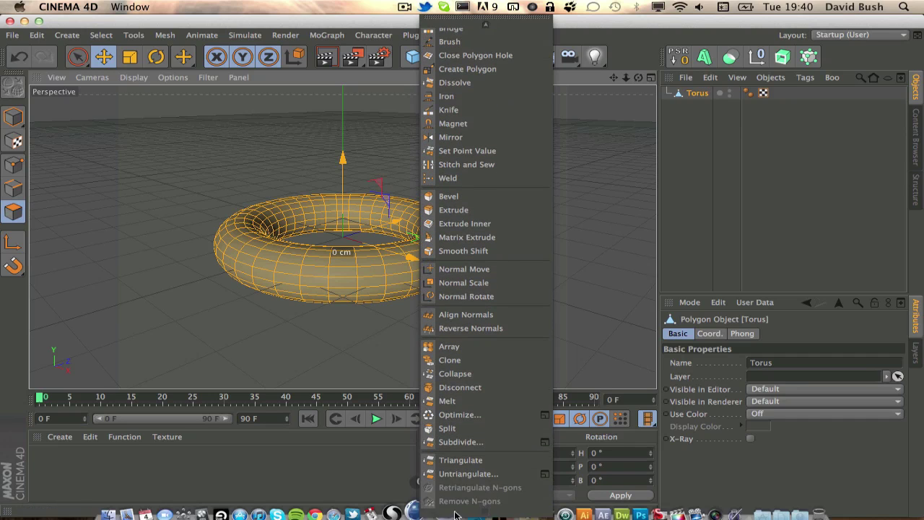
pyautogui.click(461, 460)
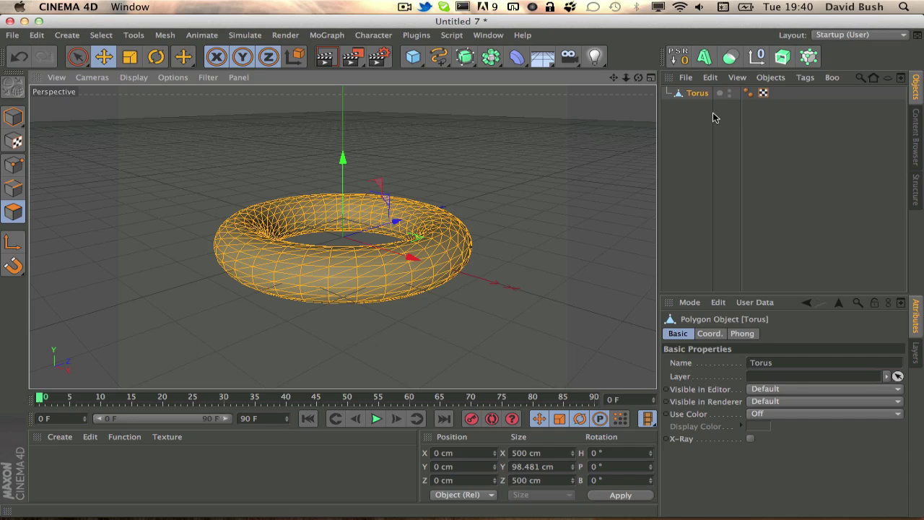
# Step: Select the torus and export it as a Wavefront OBJ named Tutorial on the Desktop
pyautogui.click(696, 128)
pyautogui.click(692, 95)
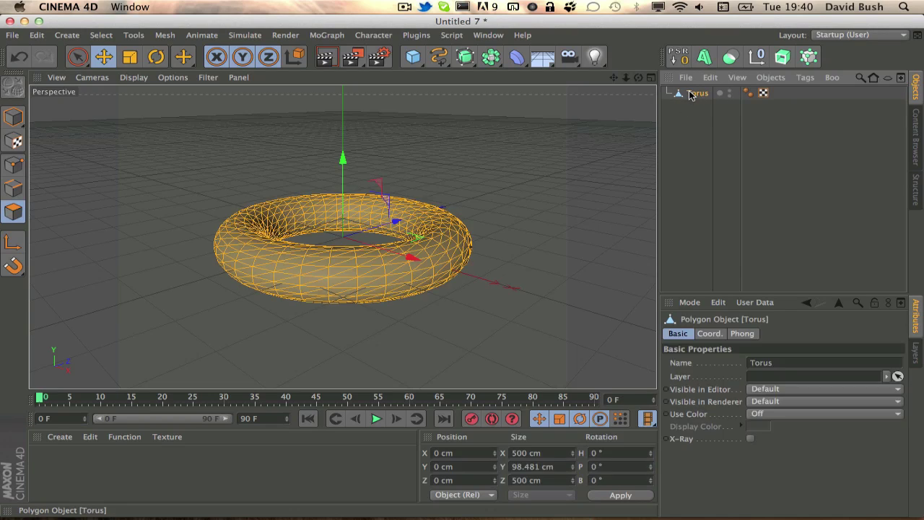
pyautogui.click(691, 123)
pyautogui.click(693, 92)
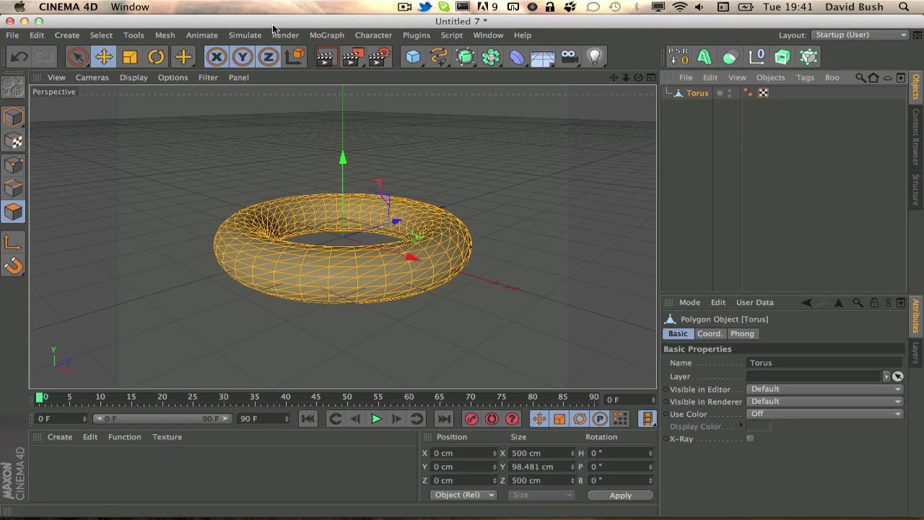
pyautogui.click(13, 36)
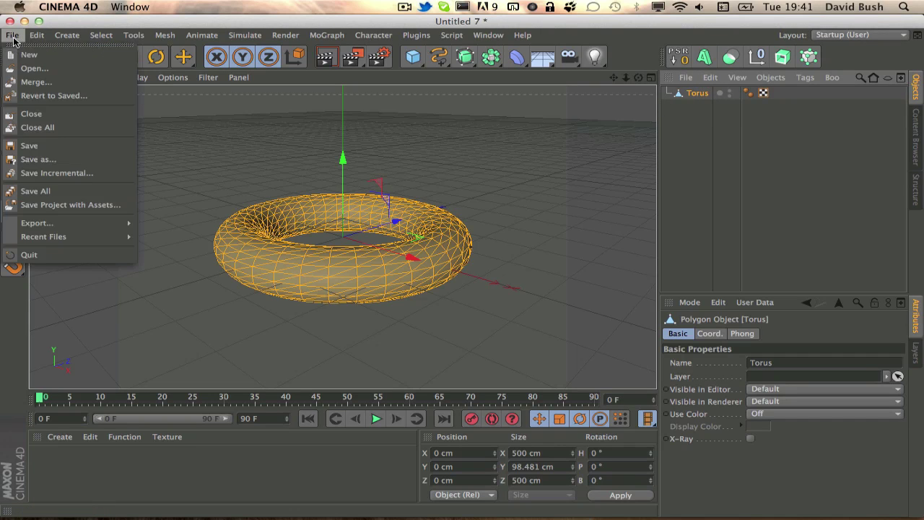
pyautogui.moveTo(44, 226)
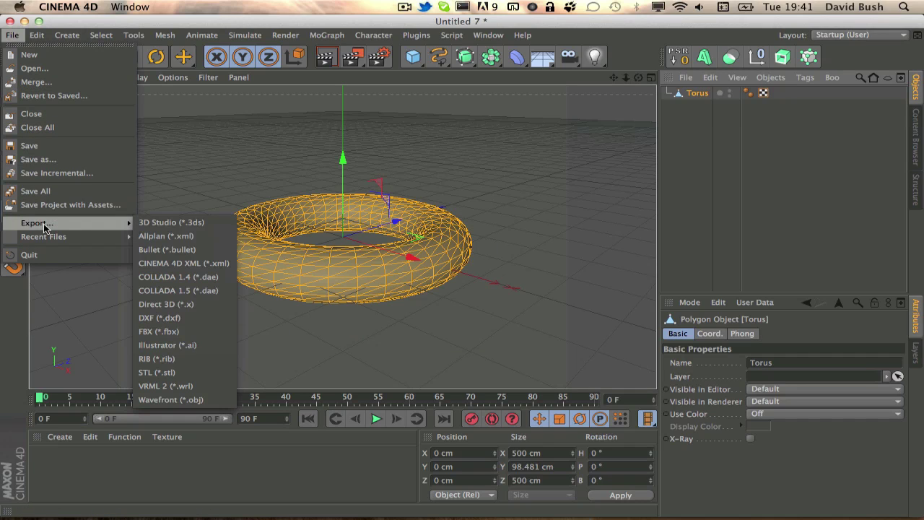
pyautogui.click(182, 401)
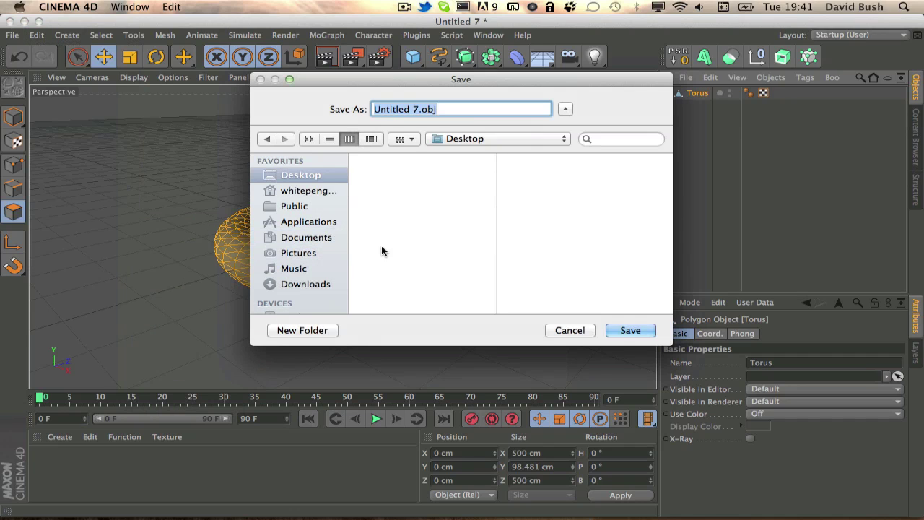
pyautogui.write('Tutorial')
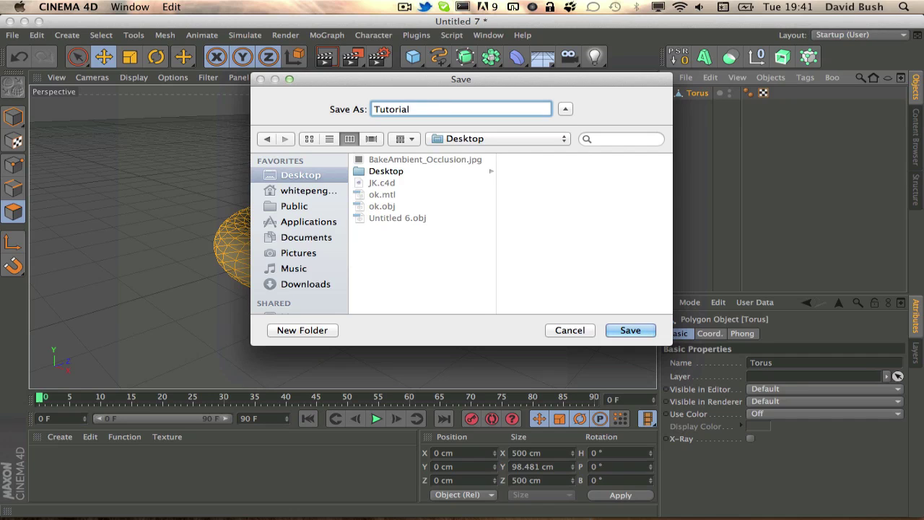
pyautogui.press('Return')
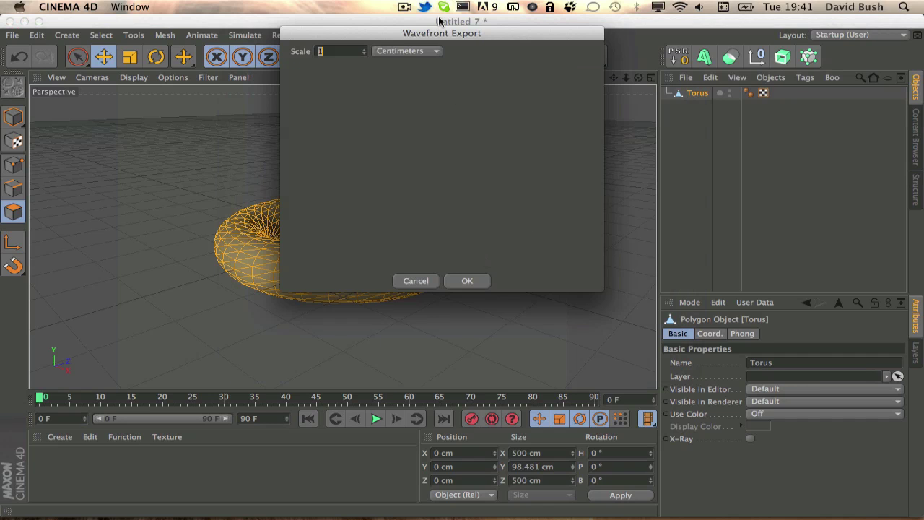
# Step: Accept the 1 Centimeters export scale and return to the Cinema 4D window
pyautogui.moveTo(444, 33); pyautogui.dragTo(455, 43)
pyautogui.click(478, 292)
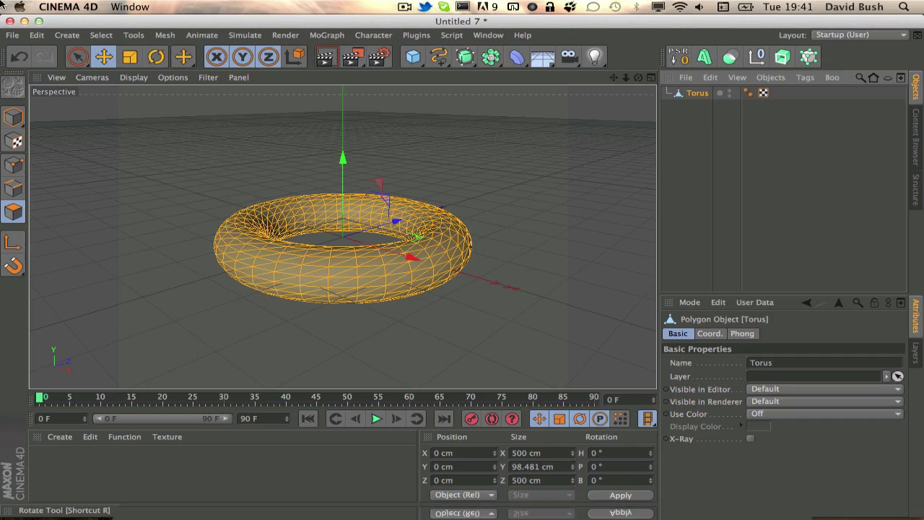
pyautogui.press('F3')
pyautogui.click(187, 196)
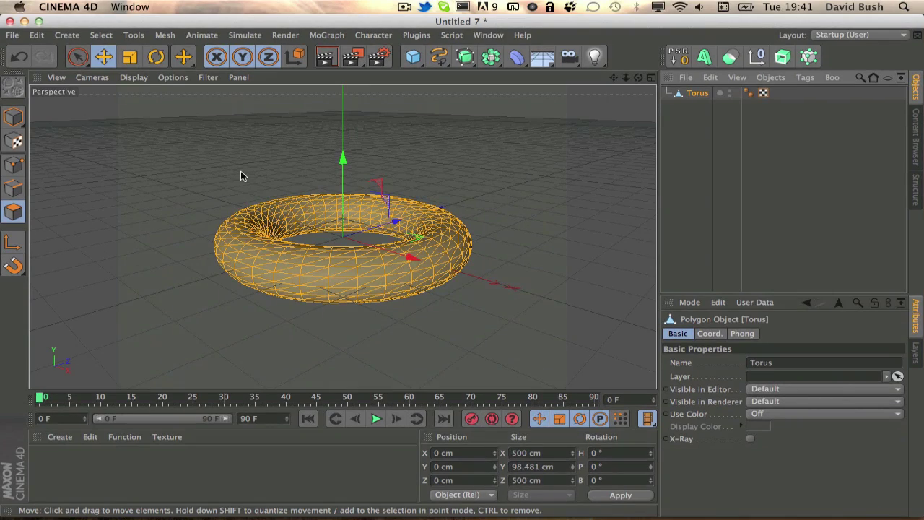
# Step: Launch IvyGenerator through Spotlight search
pyautogui.press('super+space')
pyautogui.write('screen')
pyautogui.press('Escape')
pyautogui.press('super+space')
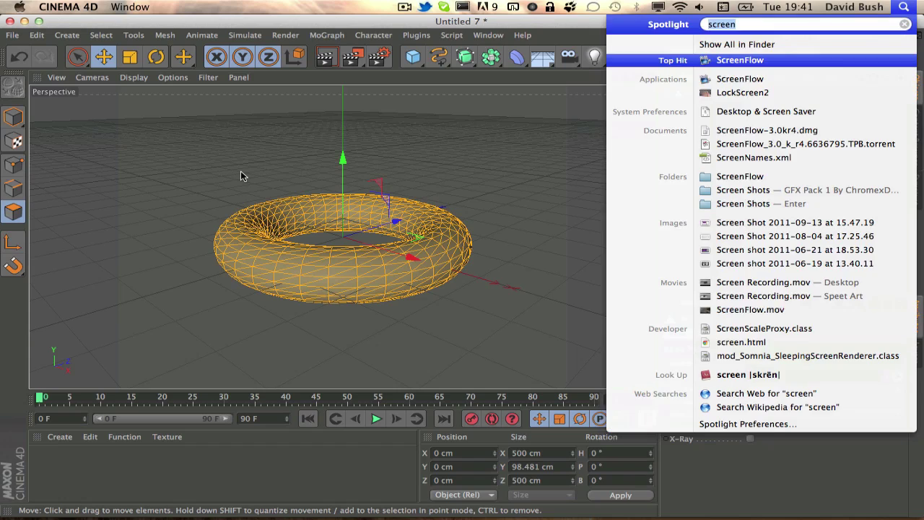
pyautogui.write('ivy')
pyautogui.press('Return')
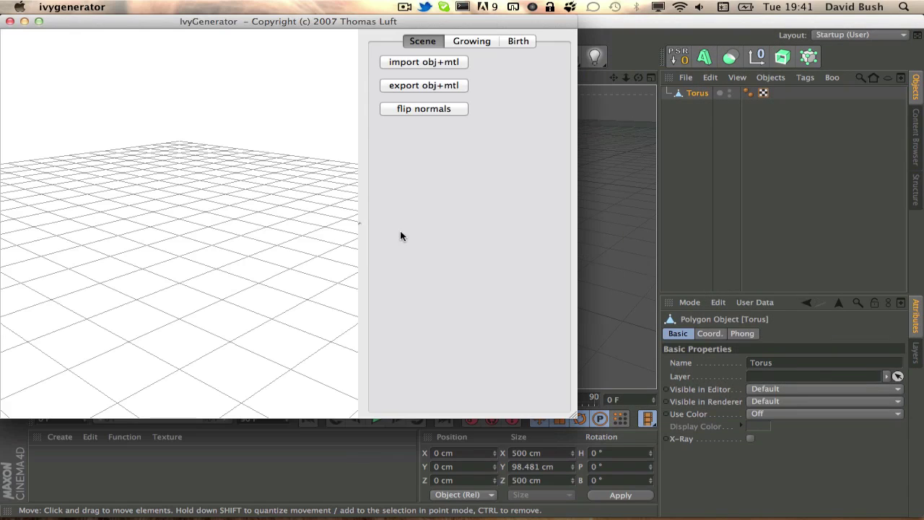
# Step: Move the IvyGenerator window over Cinema 4D and import Tutorial.obj
pyautogui.moveTo(338, 21); pyautogui.dragTo(495, 40)
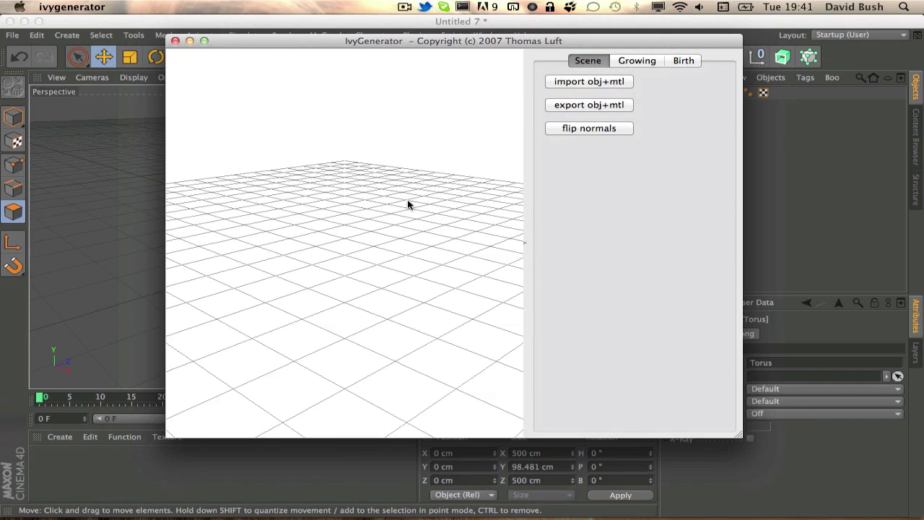
pyautogui.click(601, 83)
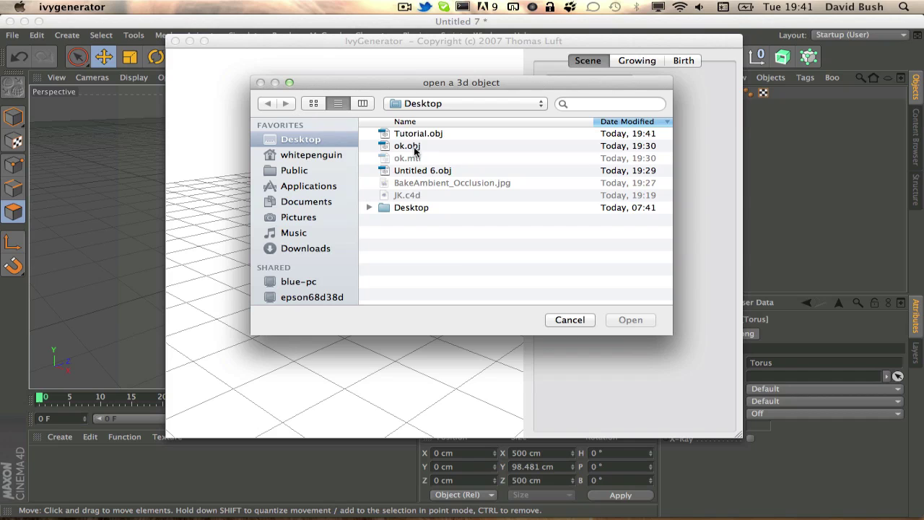
pyautogui.doubleClick(417, 136)
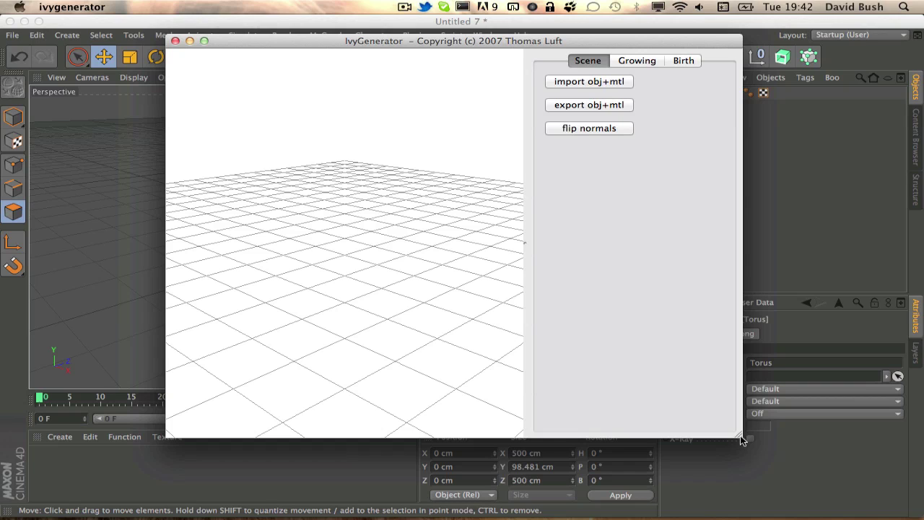
# Step: Enlarge the IvyGenerator window so the torus appears, then orbit around the whole torus
pyautogui.moveTo(742, 439); pyautogui.dragTo(747, 443)
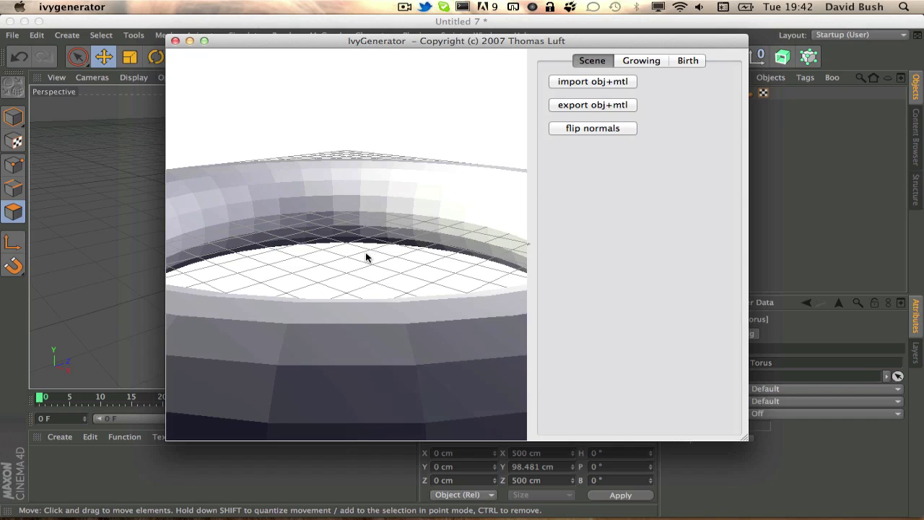
pyautogui.moveTo(363, 252); pyautogui.dragTo(297, 430)
pyautogui.moveTo(263, 289); pyautogui.dragTo(240, 332)
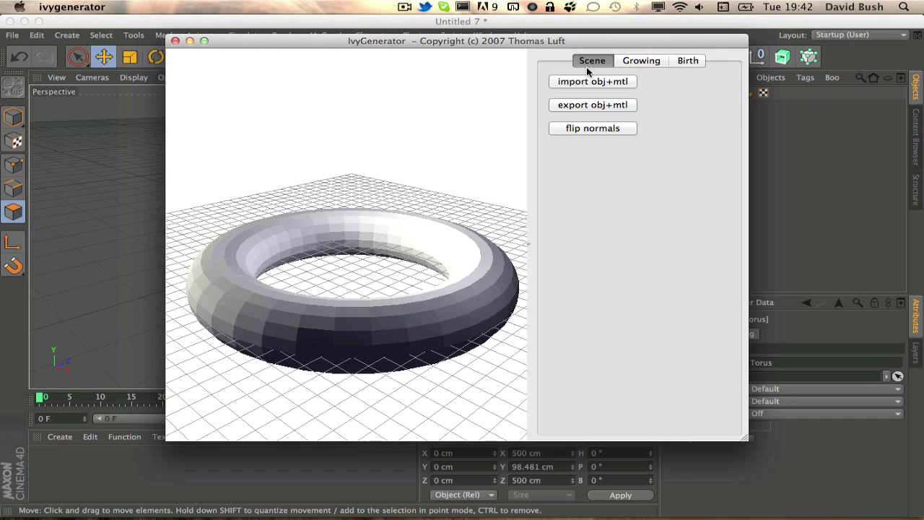
# Step: Show the Growing settings and place the ivy seed point on the torus's upper rim
pyautogui.click(635, 61)
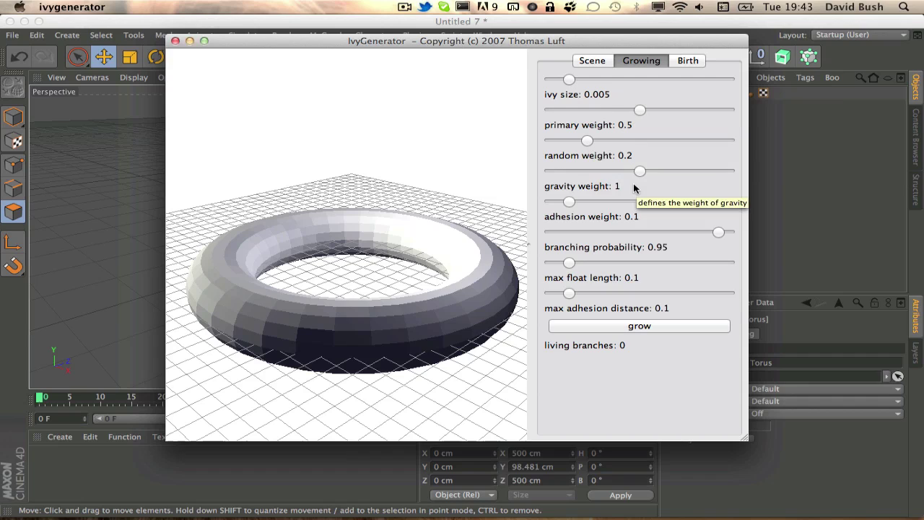
pyautogui.click(604, 196)
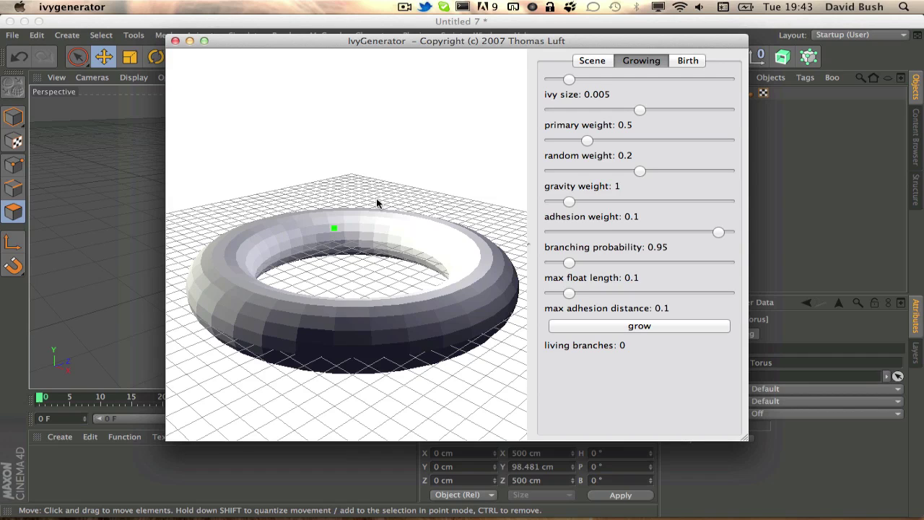
pyautogui.doubleClick(425, 247)
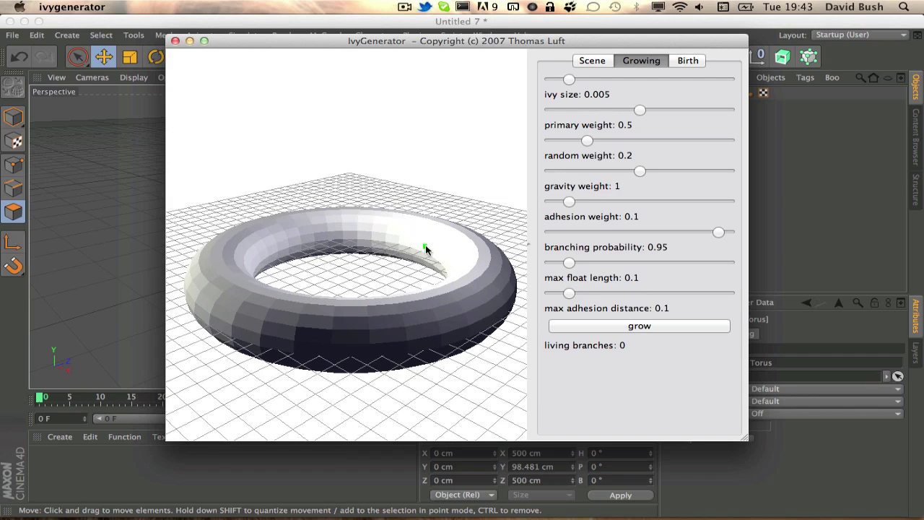
pyautogui.doubleClick(309, 229)
pyautogui.doubleClick(281, 246)
# Step: Test-grow the ivy, reseed on the upper rim, regrow, and set max float length to 0.287
pyautogui.click(604, 330)
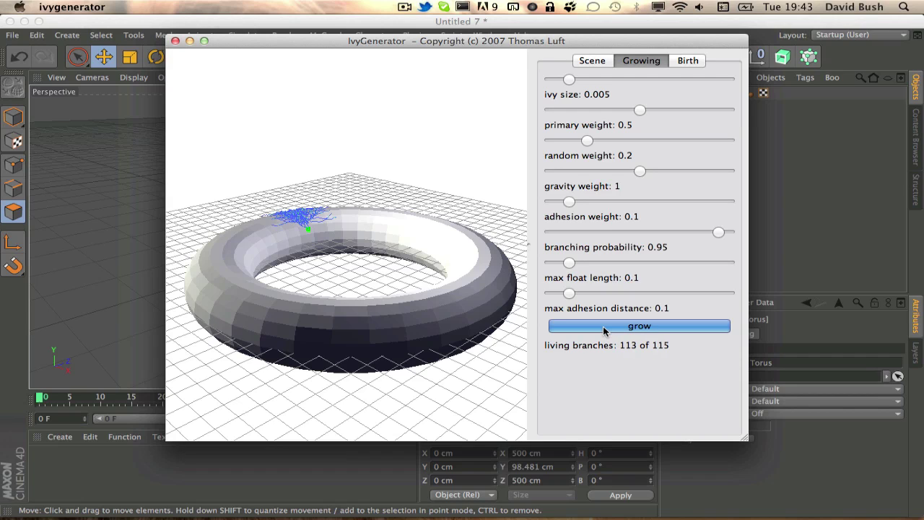
pyautogui.click(604, 329)
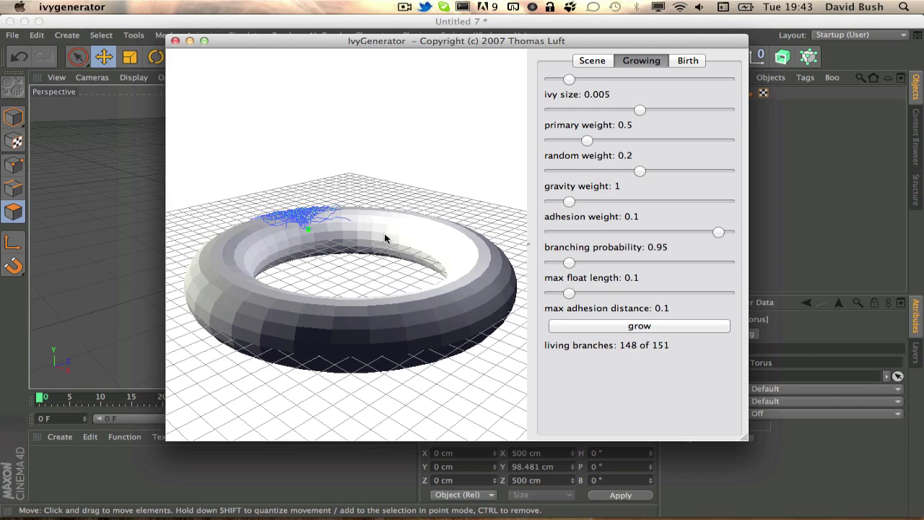
pyautogui.doubleClick(354, 257)
pyautogui.doubleClick(321, 229)
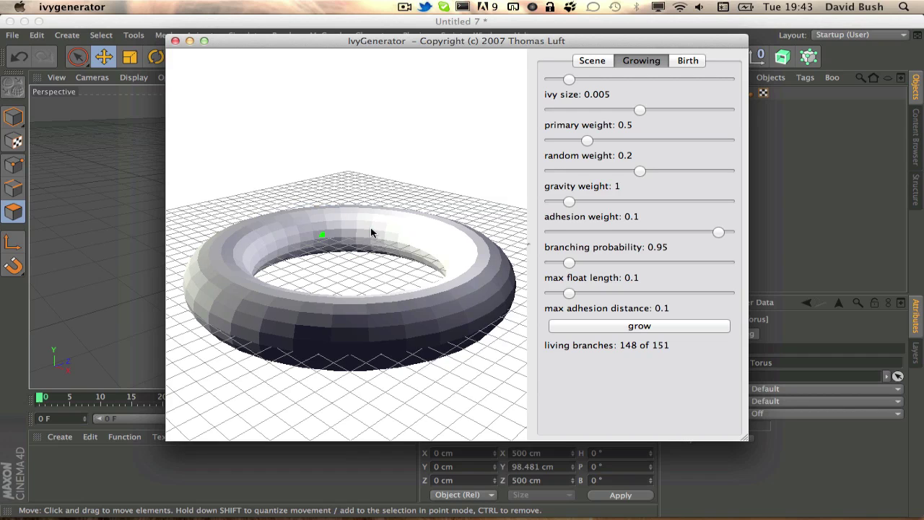
pyautogui.click(613, 329)
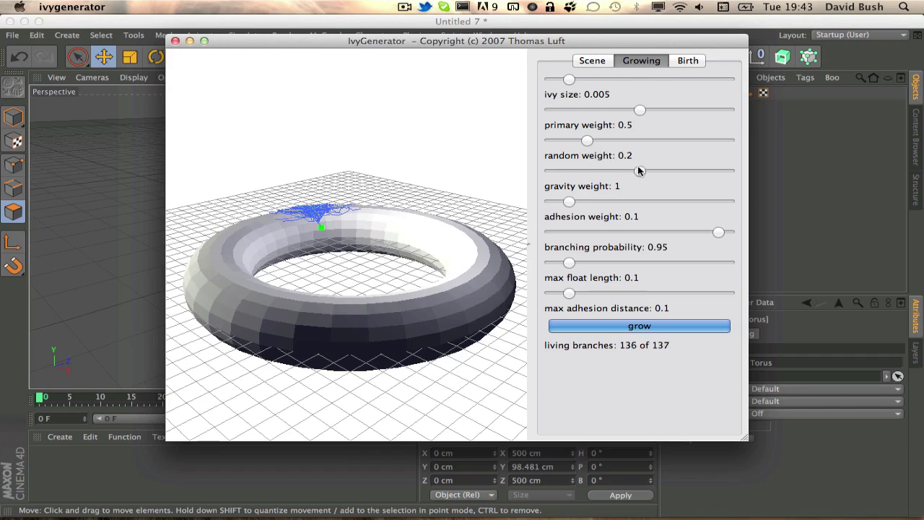
pyautogui.moveTo(571, 262); pyautogui.dragTo(569, 232)
# Step: Reseed the ivy on the torus top; set max float length 0.251 and branching probability 0.162
pyautogui.doubleClick(435, 252)
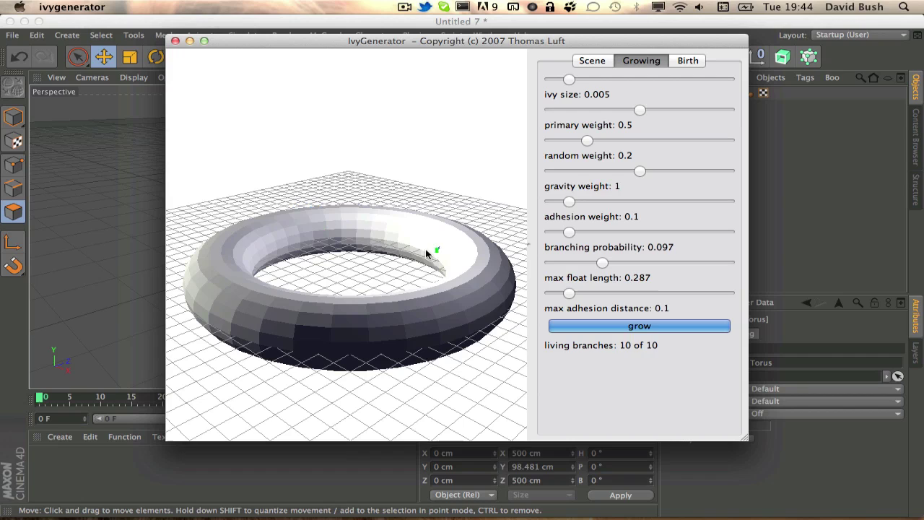
pyautogui.doubleClick(362, 220)
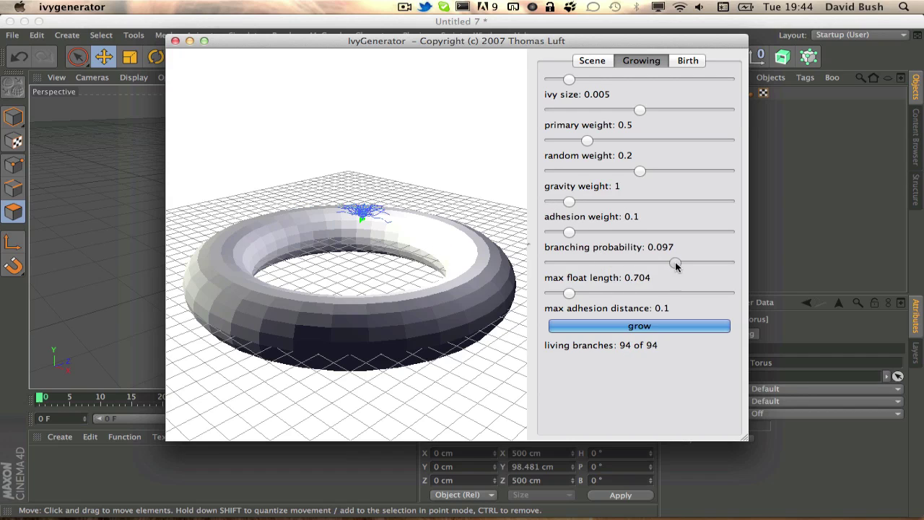
pyautogui.moveTo(675, 263); pyautogui.dragTo(596, 265)
pyautogui.moveTo(570, 233)
pyautogui.mouseDown()
pyautogui.moveTo(677, 233)
pyautogui.moveTo(579, 231)
pyautogui.mouseUp()
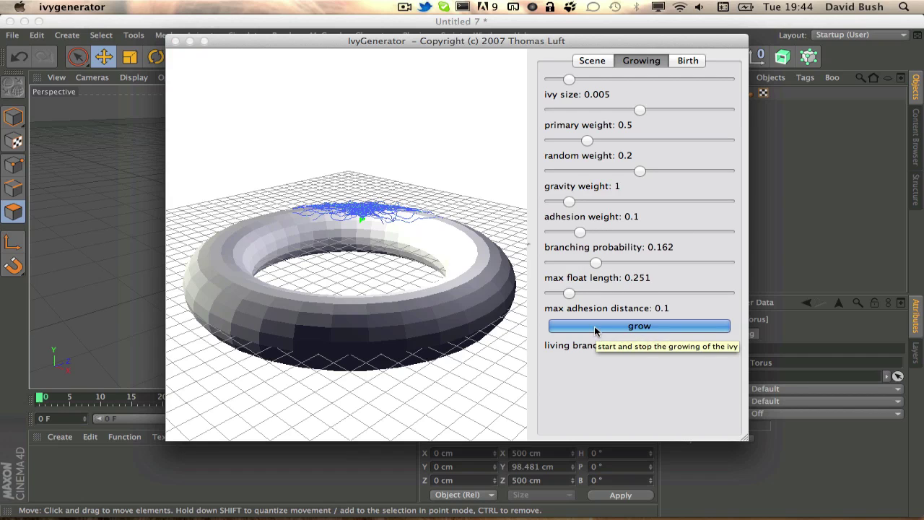
# Step: Reseed near the top of the torus rim and grow the ivy to 172 branches
pyautogui.doubleClick(279, 211)
pyautogui.doubleClick(299, 251)
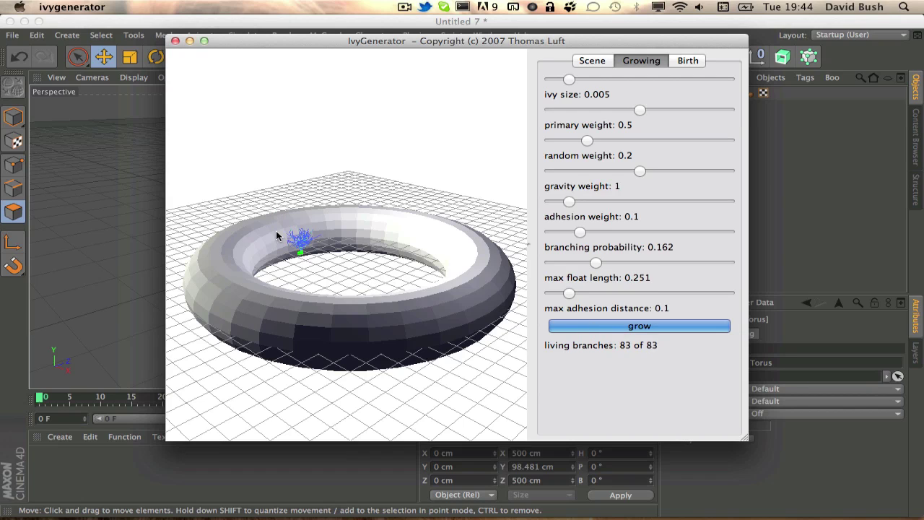
pyautogui.doubleClick(360, 228)
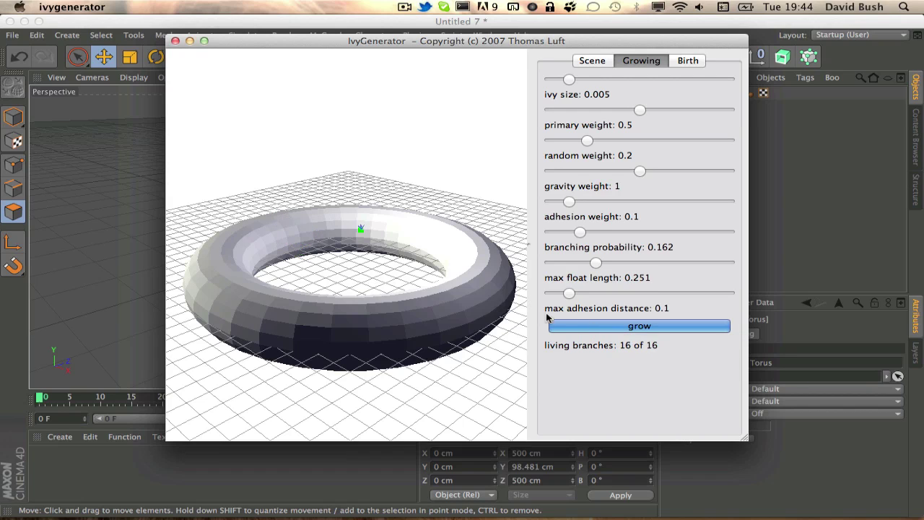
pyautogui.click(592, 329)
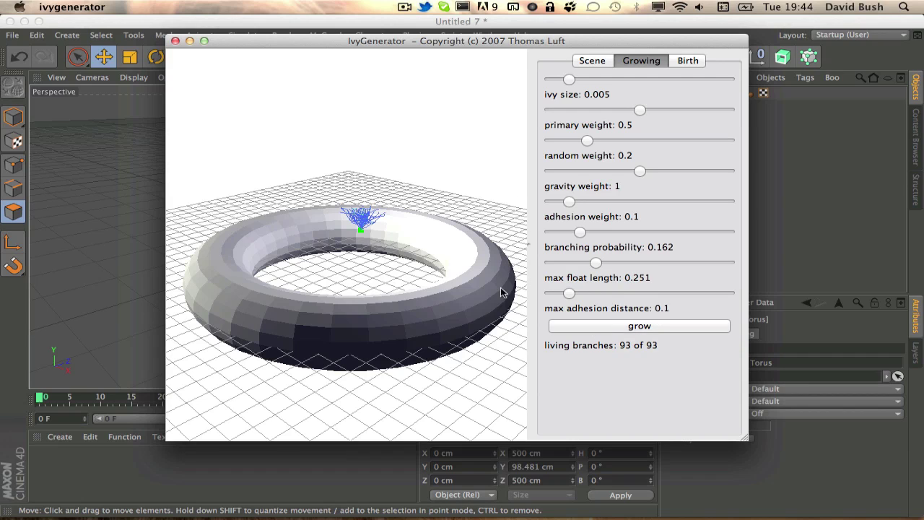
pyautogui.click(628, 326)
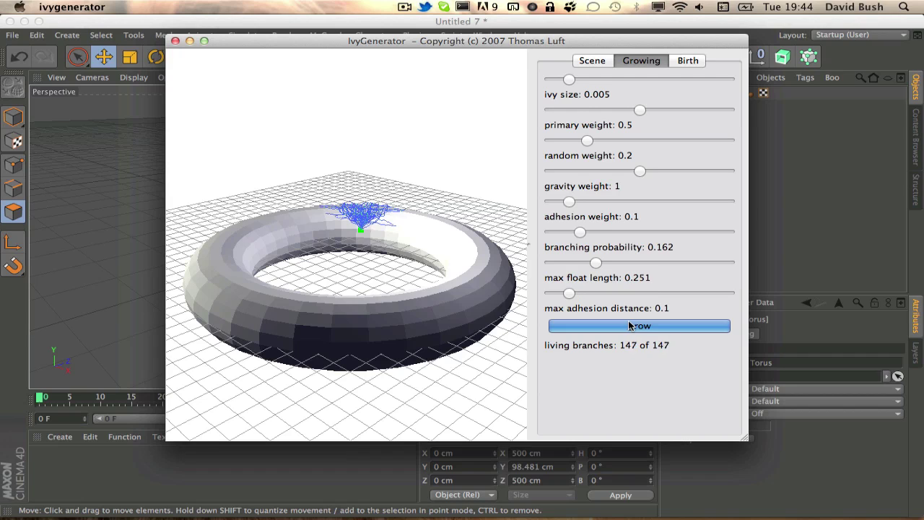
pyautogui.click(633, 329)
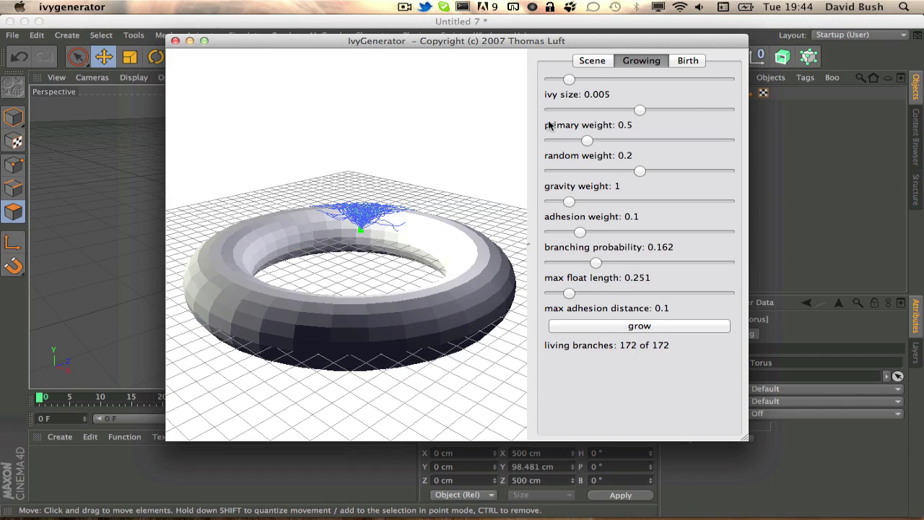
# Step: Show the Birth settings: branch size 0.15, leaf size 1.5, leaf probability 0.7
pyautogui.click(688, 60)
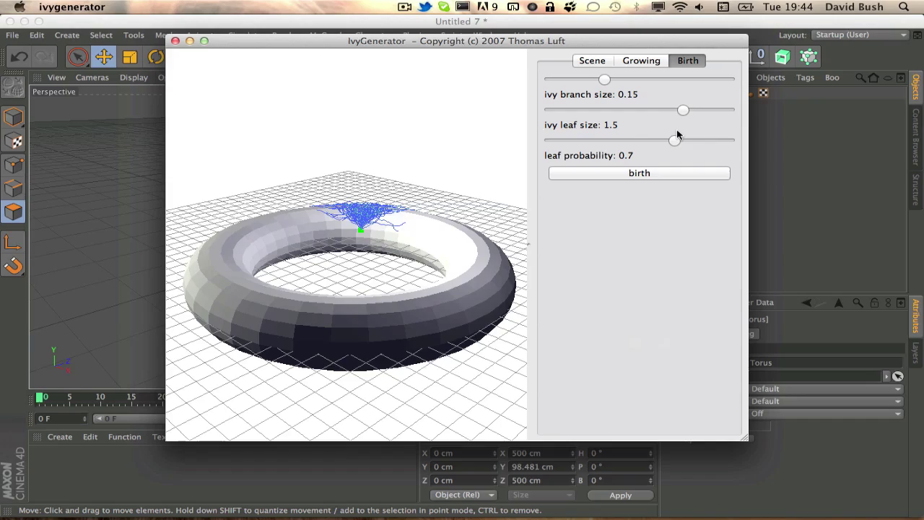
pyautogui.hotkey('ctrl', 'Up')
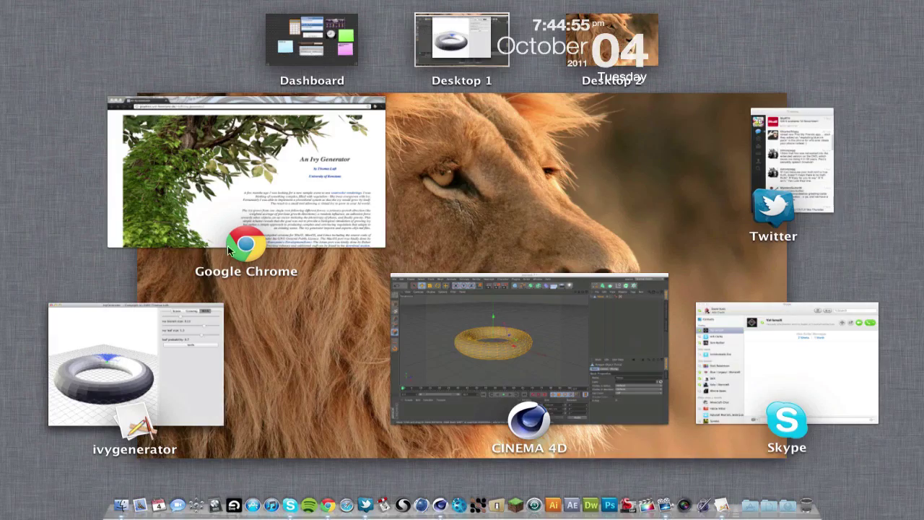
pyautogui.click(337, 250)
pyautogui.scroll(-15, 506, 325)
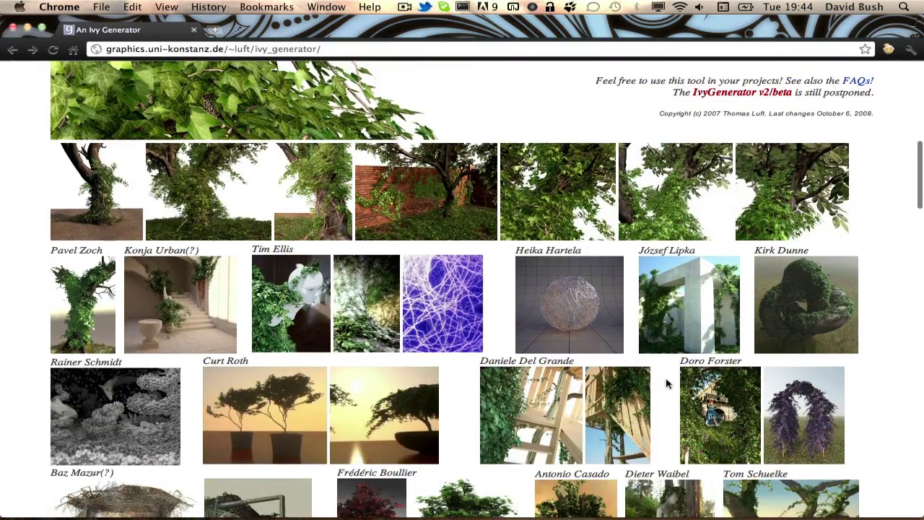
pyautogui.click(574, 328)
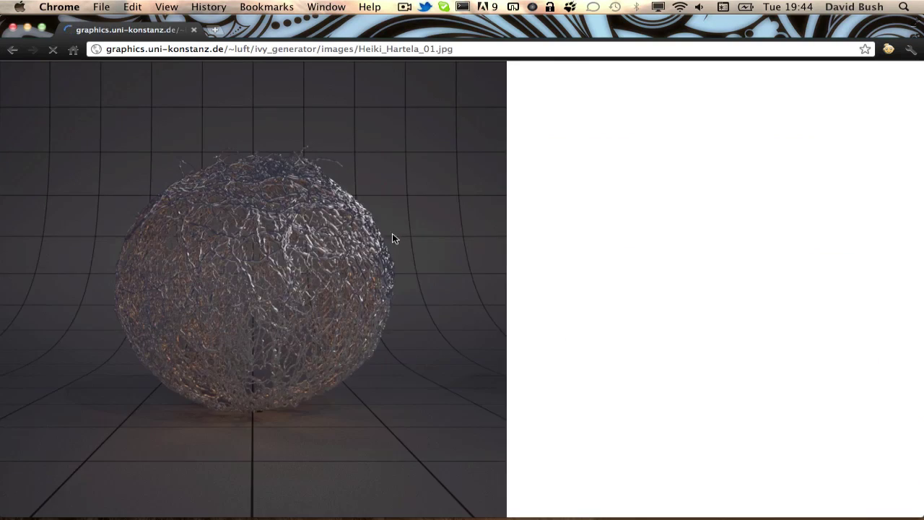
pyautogui.scroll(-3, 278, 310)
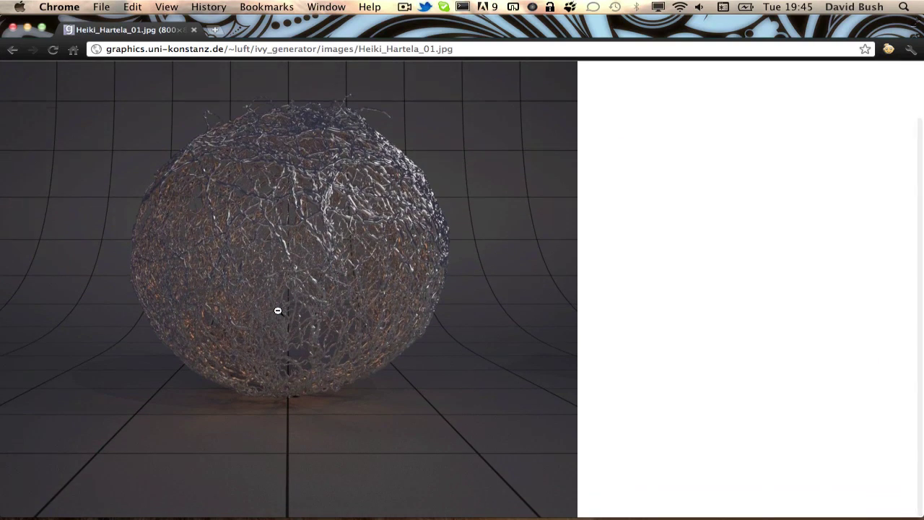
pyautogui.click(278, 310)
pyautogui.hotkey('ctrl', 'Up')
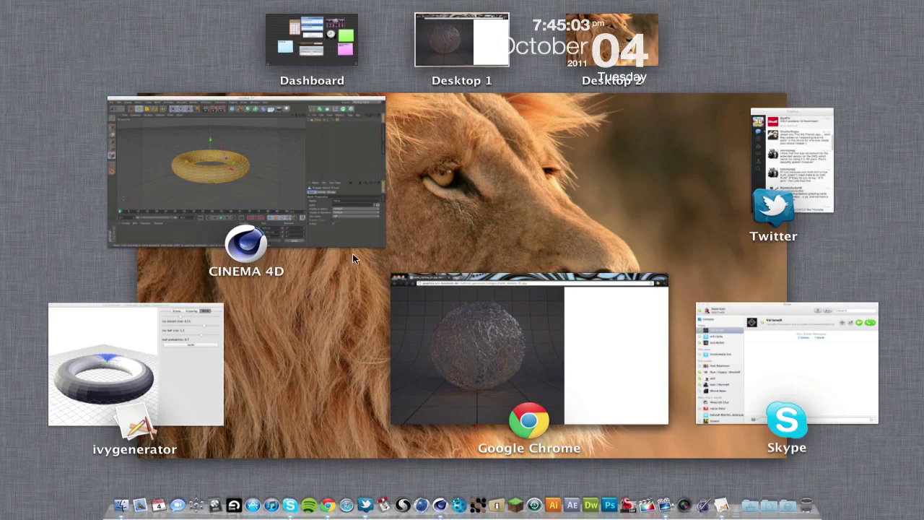
pyautogui.click(187, 341)
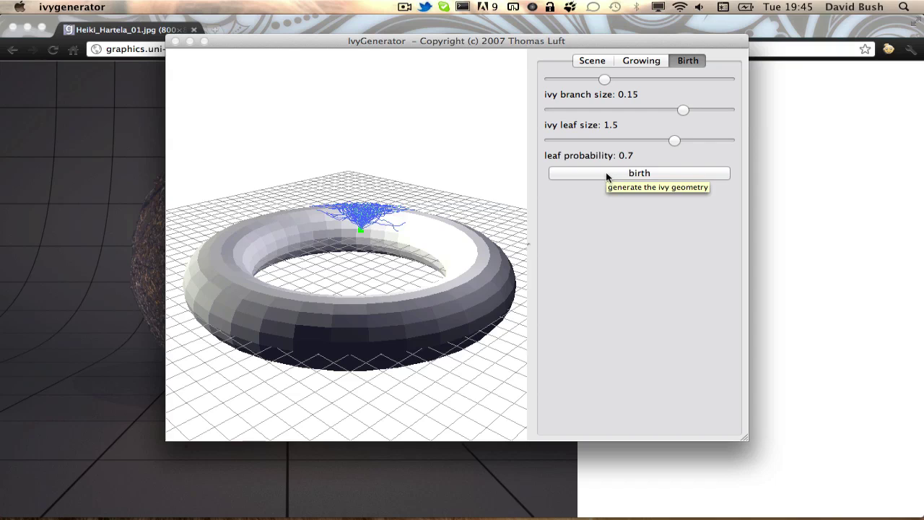
# Step: Birth the full leafy ivy geometry and orbit in close to inspect it on the torus
pyautogui.click(605, 173)
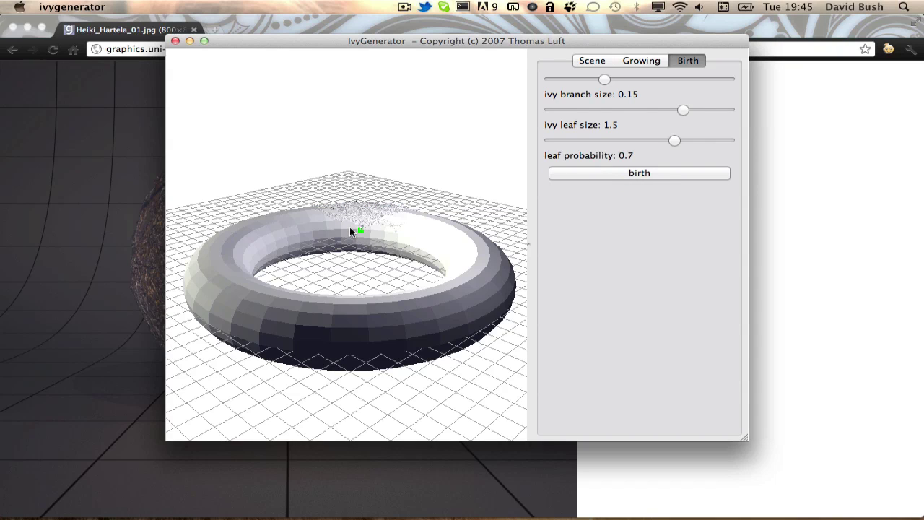
pyautogui.moveTo(350, 225); pyautogui.dragTo(415, 57)
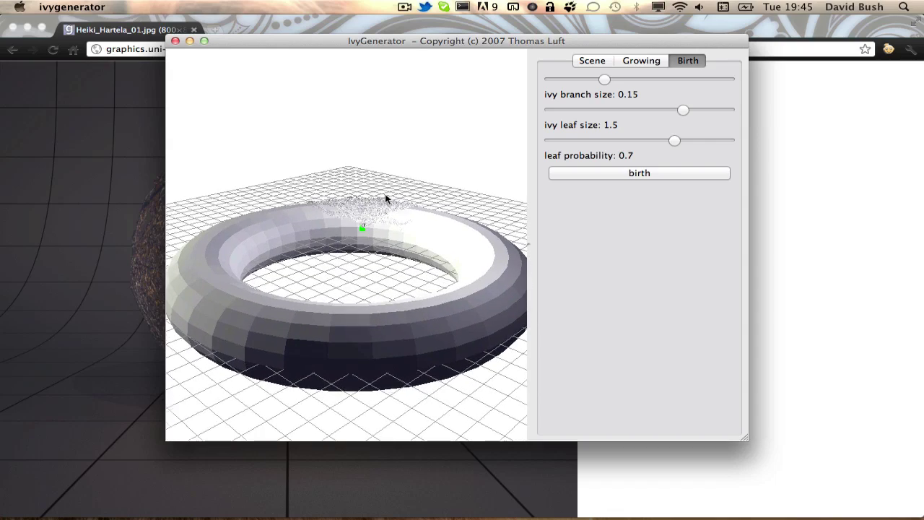
pyautogui.moveTo(386, 200); pyautogui.dragTo(417, 113)
pyautogui.moveTo(376, 260); pyautogui.dragTo(429, 7)
pyautogui.moveTo(381, 173); pyautogui.dragTo(389, 128)
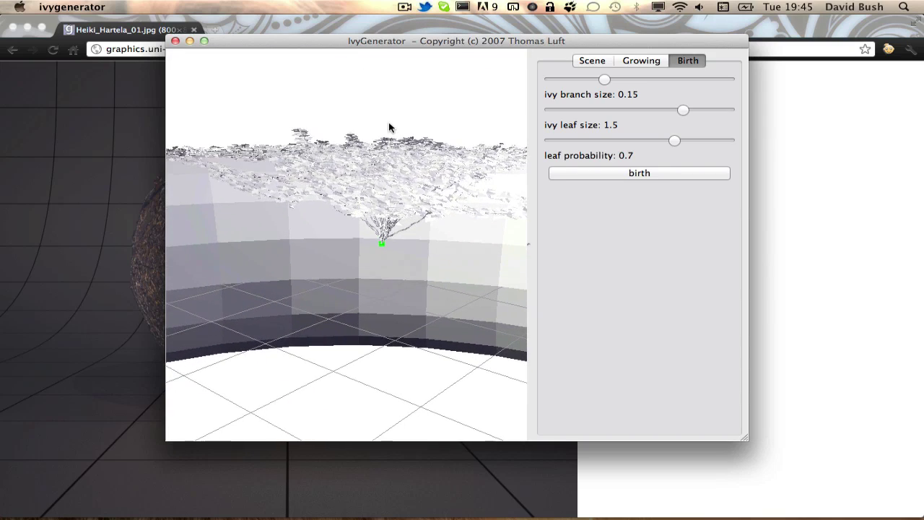
pyautogui.moveTo(402, 193)
pyautogui.mouseDown()
pyautogui.moveTo(366, 190)
pyautogui.moveTo(476, 227)
pyautogui.moveTo(419, 213)
pyautogui.moveTo(412, 200)
pyautogui.mouseUp()
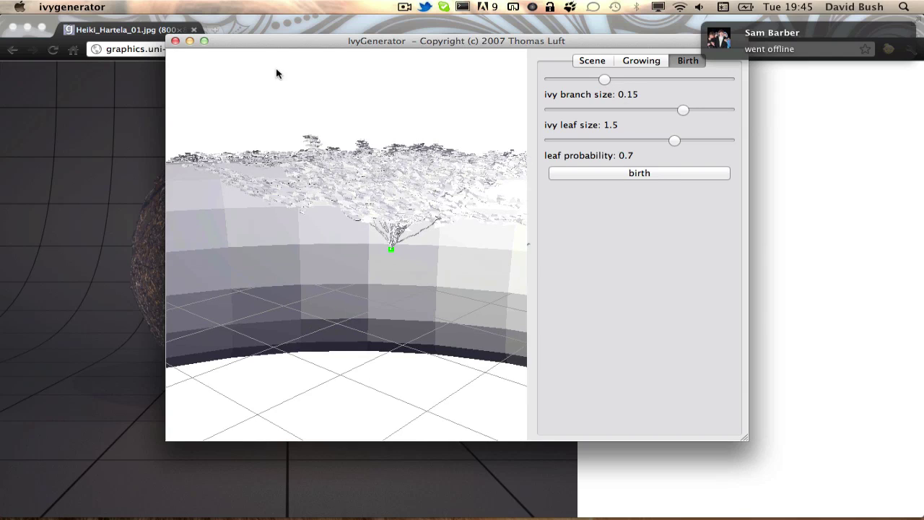
# Step: Export the ivy as an OBJ+MTL file named 'Tutorial Ivy' on the Desktop
pyautogui.click(592, 61)
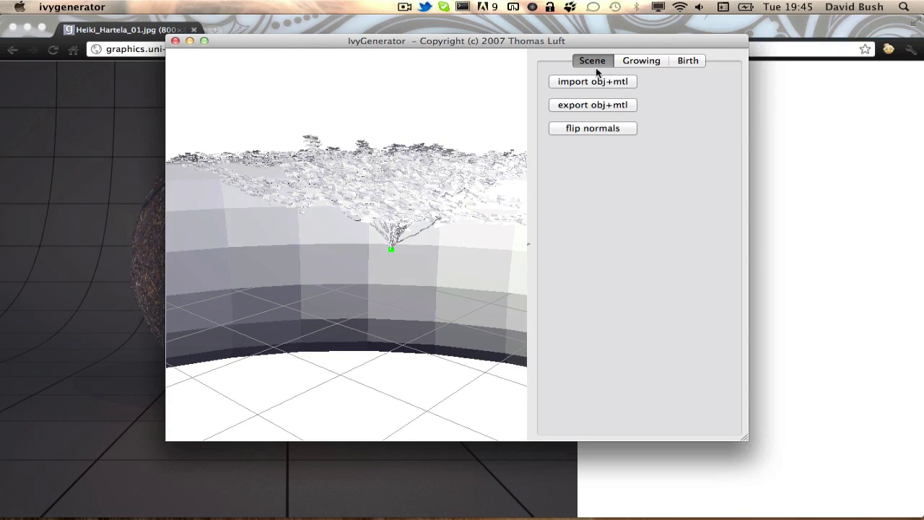
pyautogui.click(611, 106)
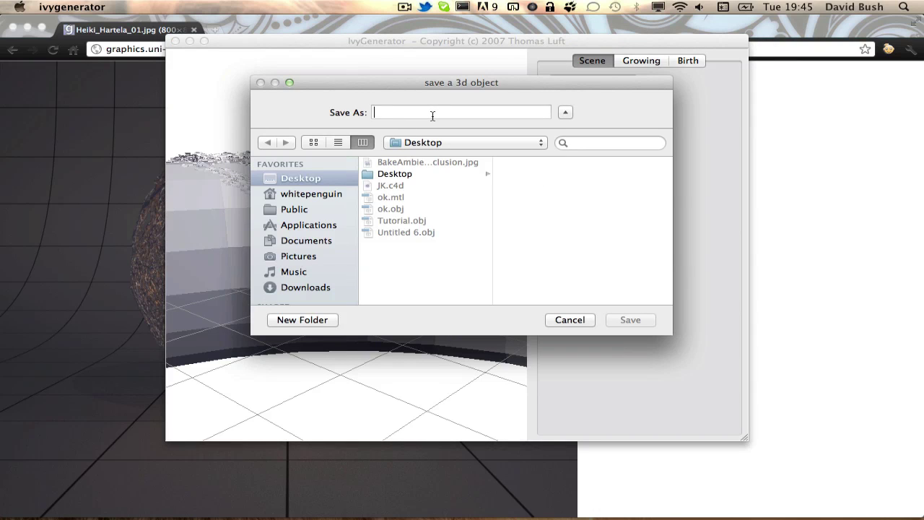
pyautogui.write('Tutorial ')
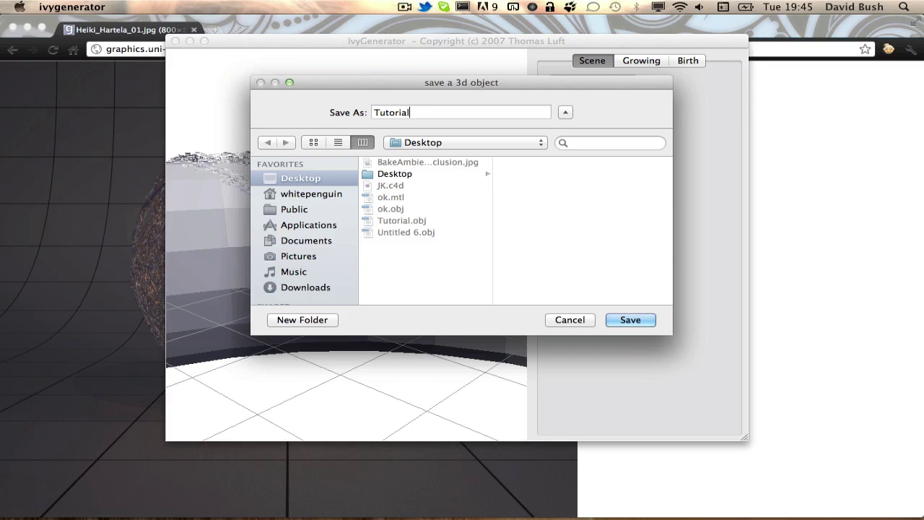
pyautogui.write('Ivy')
pyautogui.press('Return')
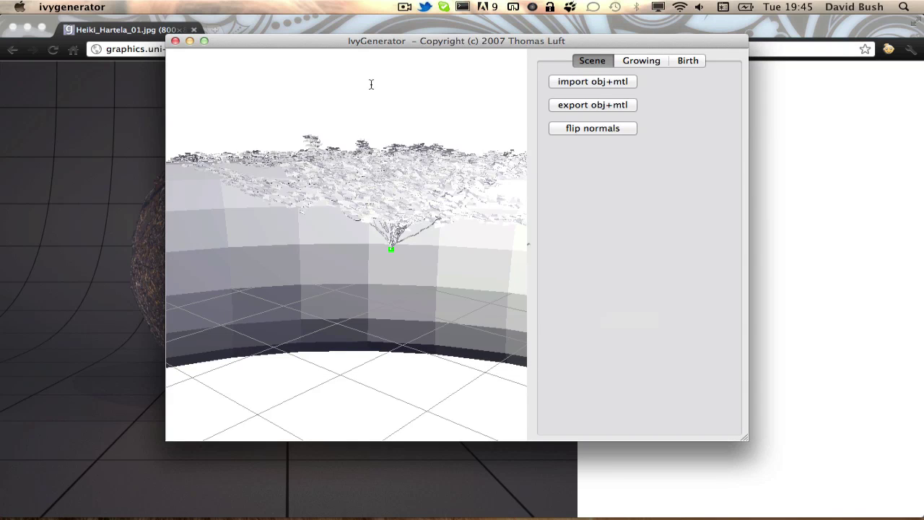
pyautogui.hotkey('ctrl', 'Up')
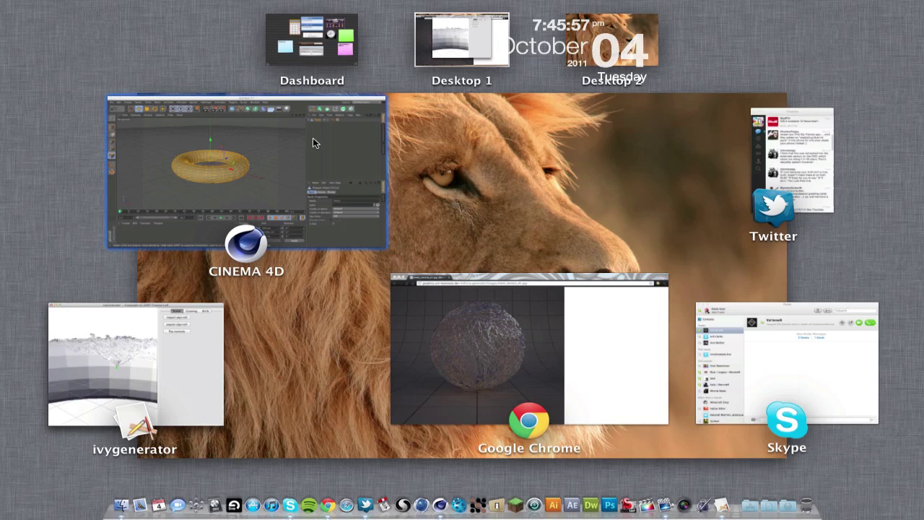
# Step: Bring Cinema 4D forward, deselect the Torus, and browse the Object Manager File menu
pyautogui.click(355, 154)
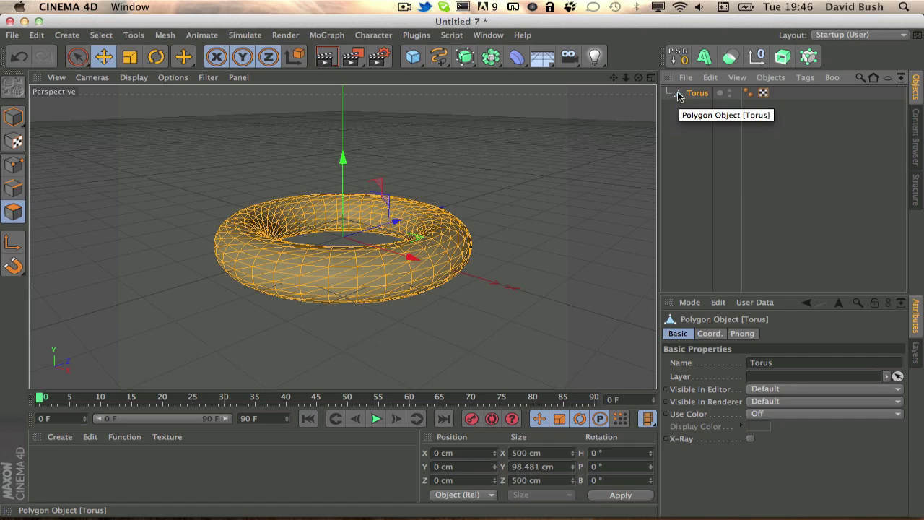
pyautogui.click(689, 114)
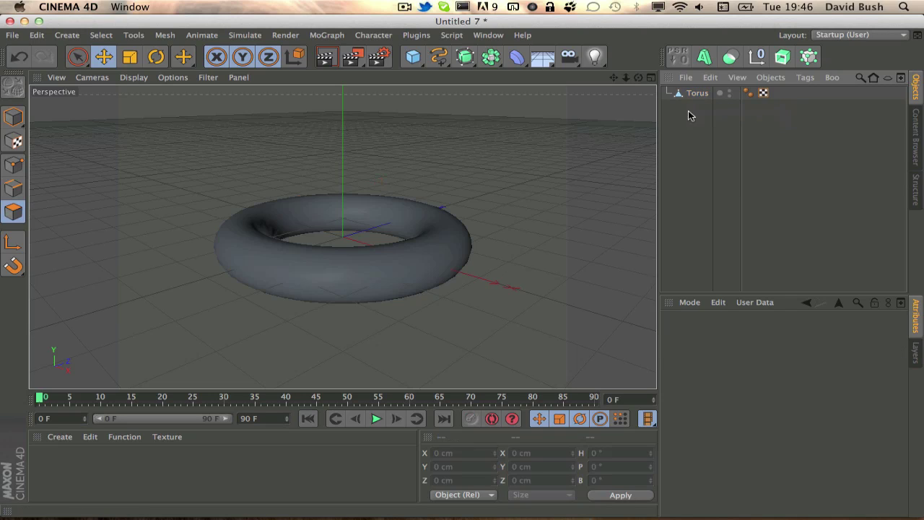
pyautogui.click(684, 78)
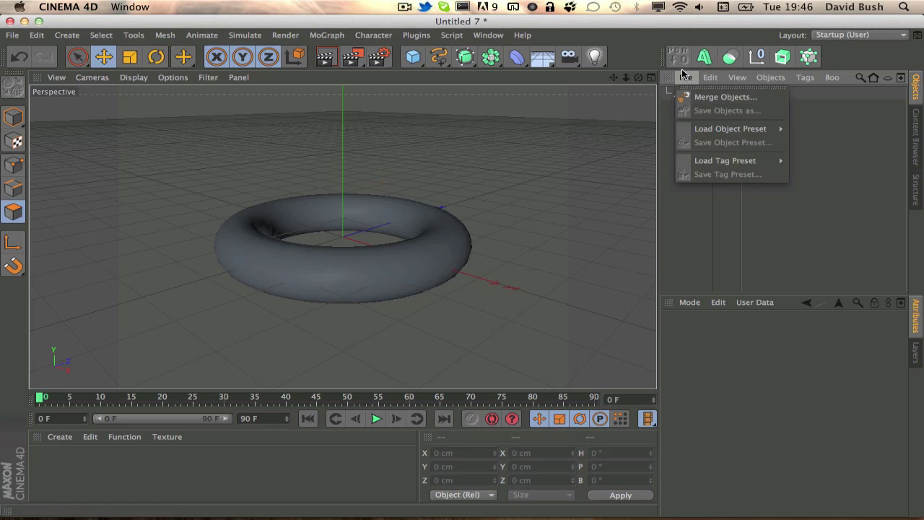
pyautogui.click(707, 222)
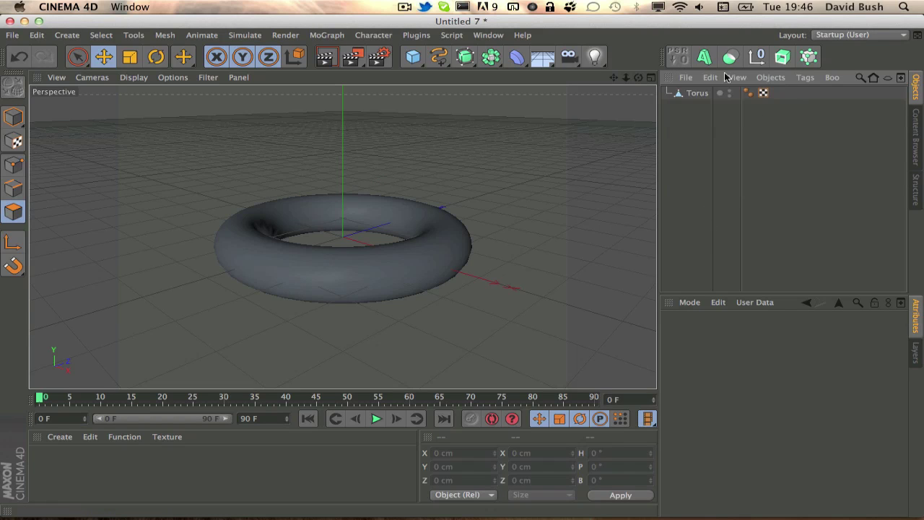
pyautogui.click(684, 78)
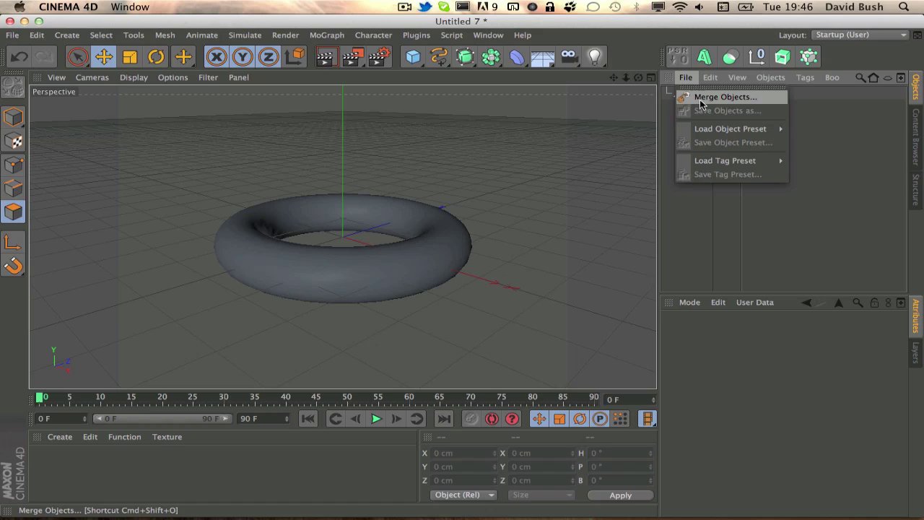
pyautogui.click(714, 214)
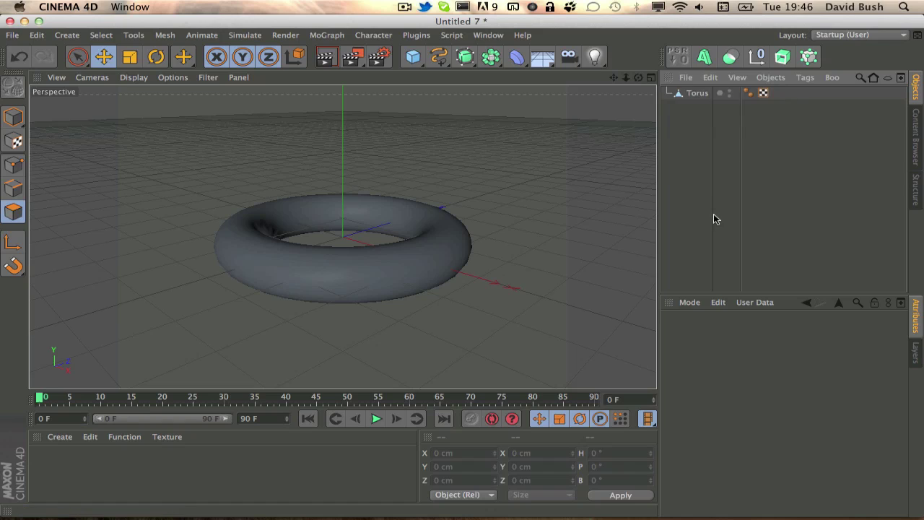
pyautogui.click(686, 78)
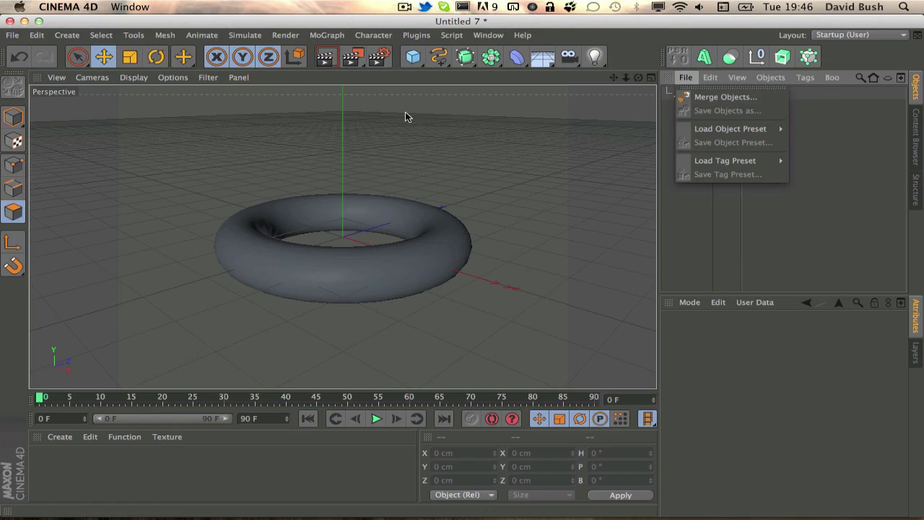
pyautogui.click(196, 105)
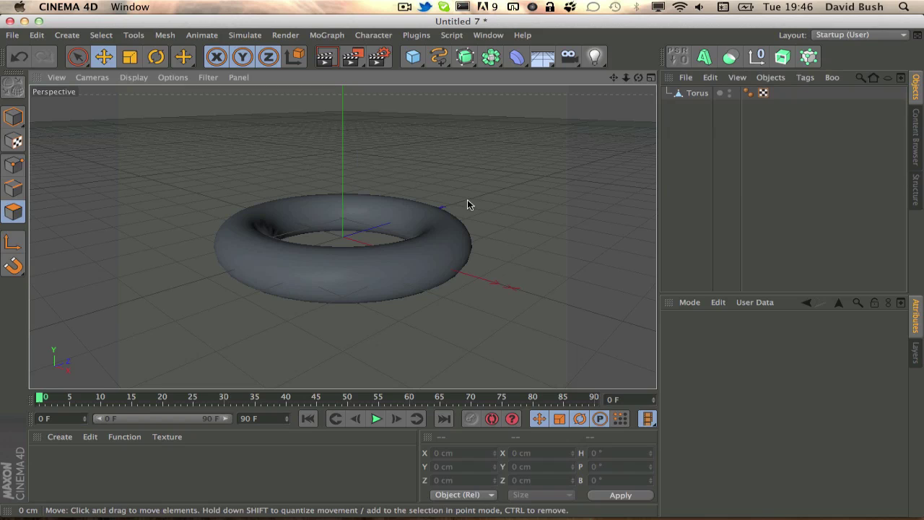
# Step: Merge Tutorial Ivy.obj into the torus scene with default import settings
pyautogui.click(685, 77)
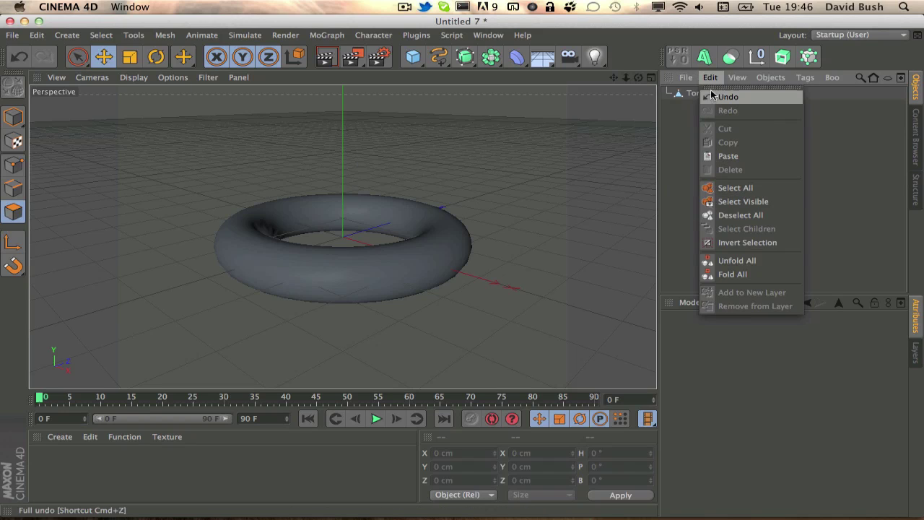
pyautogui.click(701, 96)
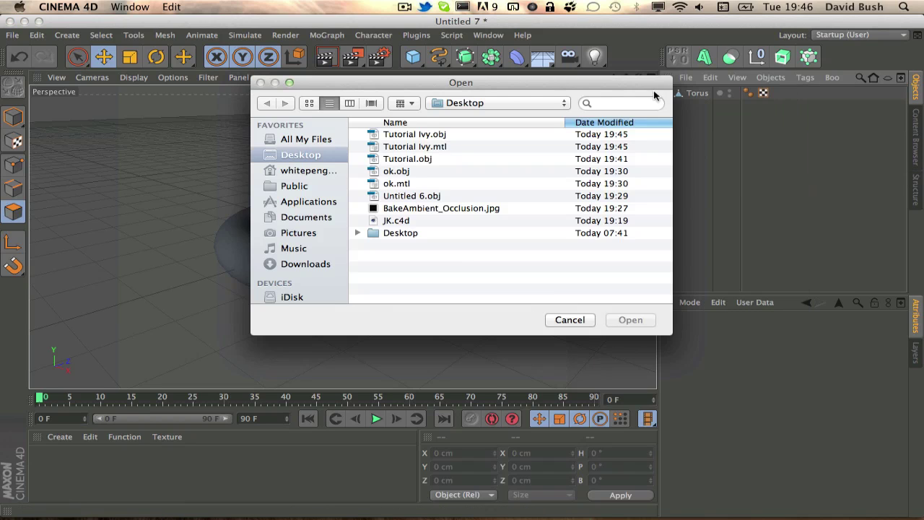
pyautogui.click(411, 135)
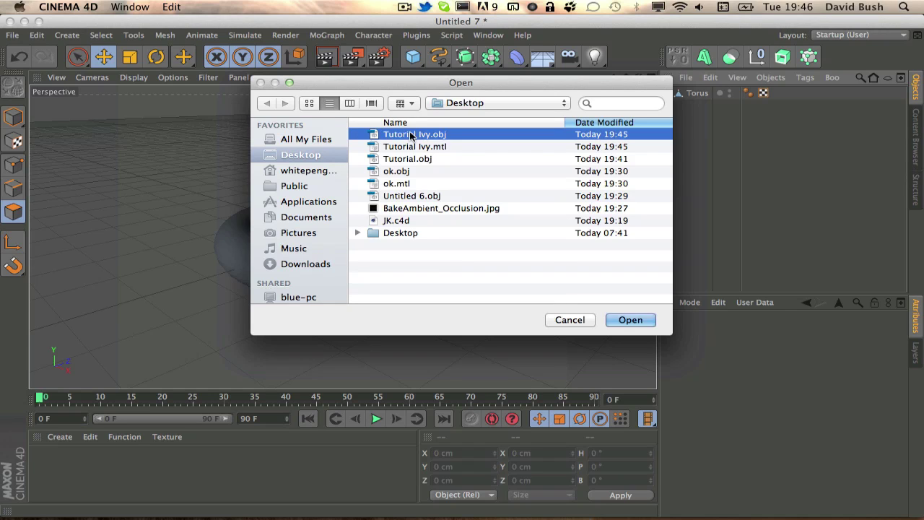
pyautogui.doubleClick(410, 135)
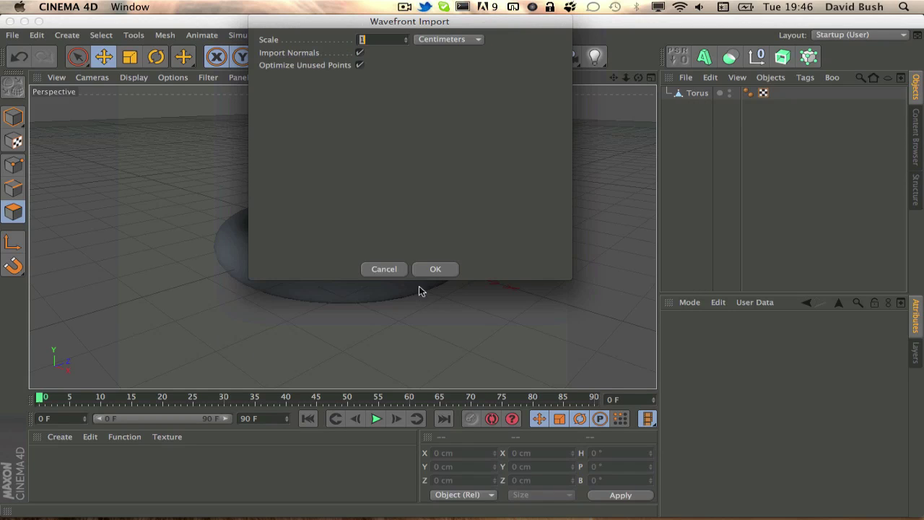
pyautogui.click(443, 266)
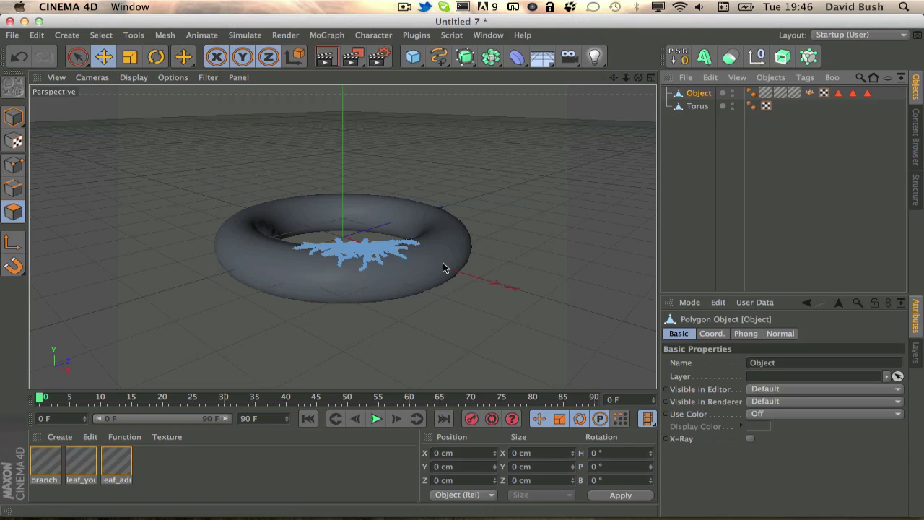
# Step: Inspect the imported ivy object's texture tags and its three materials
pyautogui.click(718, 169)
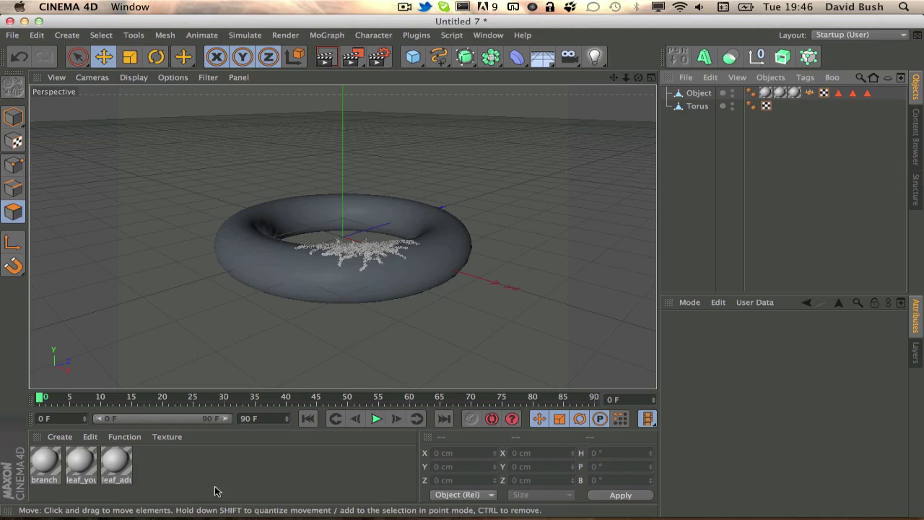
pyautogui.moveTo(132, 495); pyautogui.dragTo(30, 465)
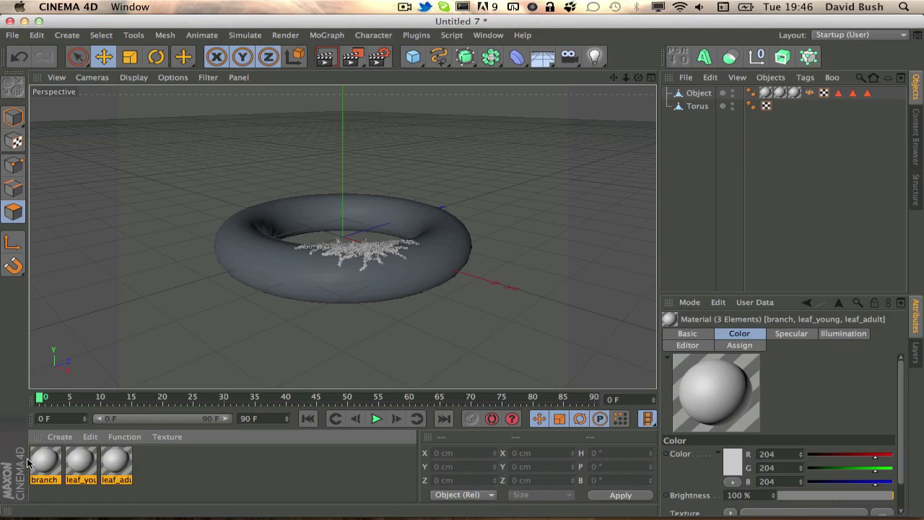
pyautogui.click(134, 493)
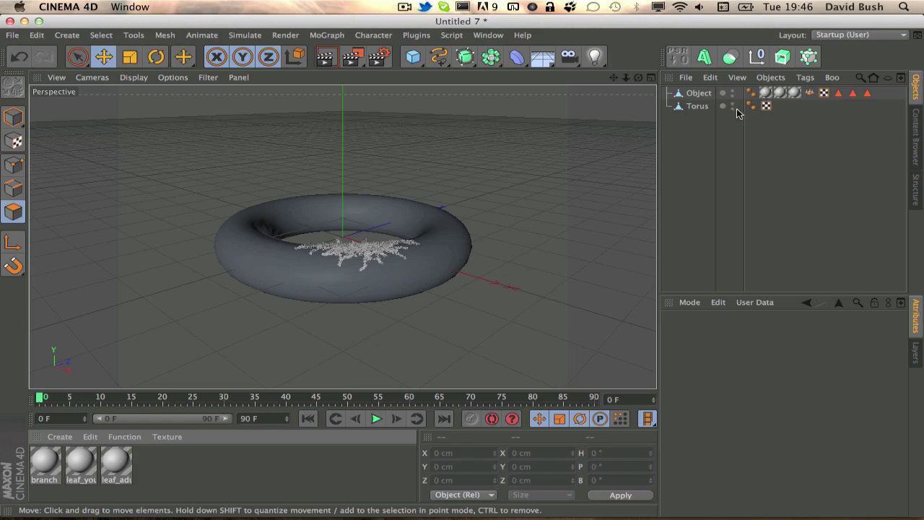
pyautogui.click(767, 93)
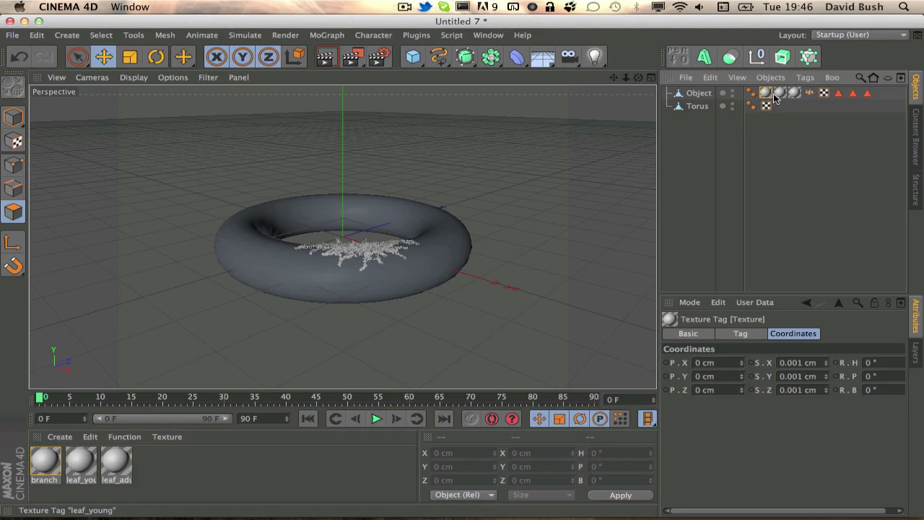
pyautogui.click(796, 146)
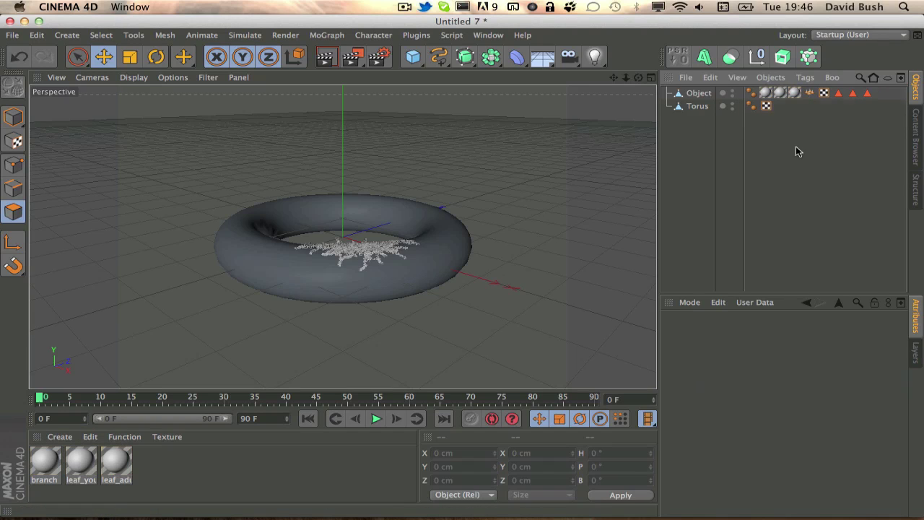
pyautogui.click(707, 94)
pyautogui.click(795, 93)
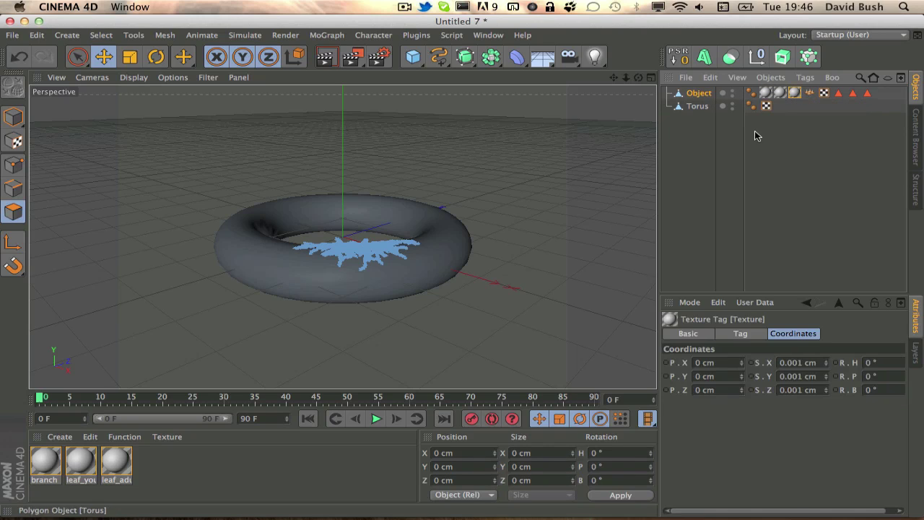
pyautogui.click(755, 136)
# Step: Check the branch, leaf_young and leaf_adult materials, all still plain grey
pyautogui.click(36, 468)
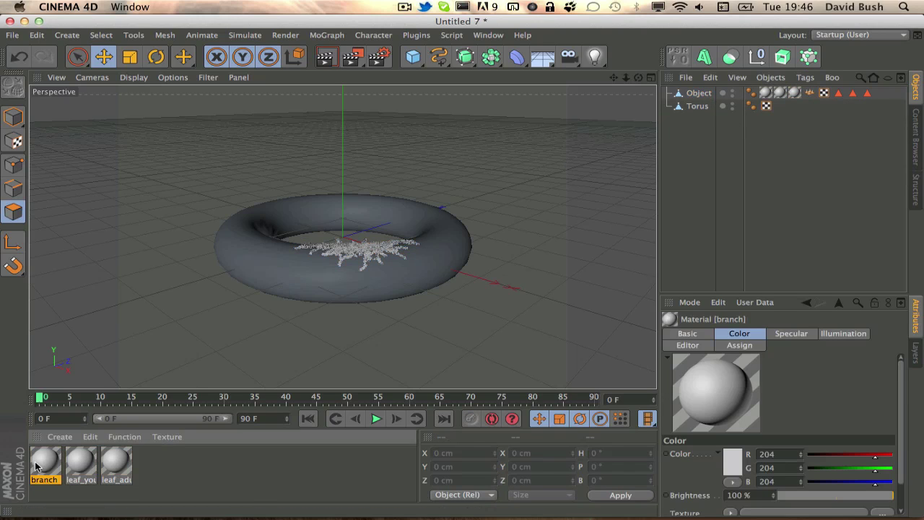
pyautogui.click(79, 467)
pyautogui.click(128, 464)
pyautogui.click(152, 477)
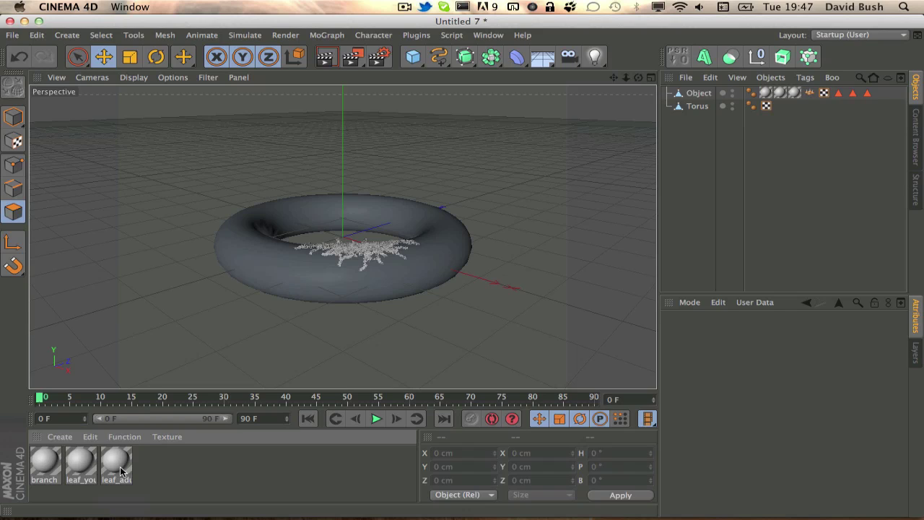
# Step: In Finder, navigate Documents > C4D > Ivy Generator > ivy_generator_MacOSX_1.3 > IvyGenerator > textures
pyautogui.moveTo(160, 505)
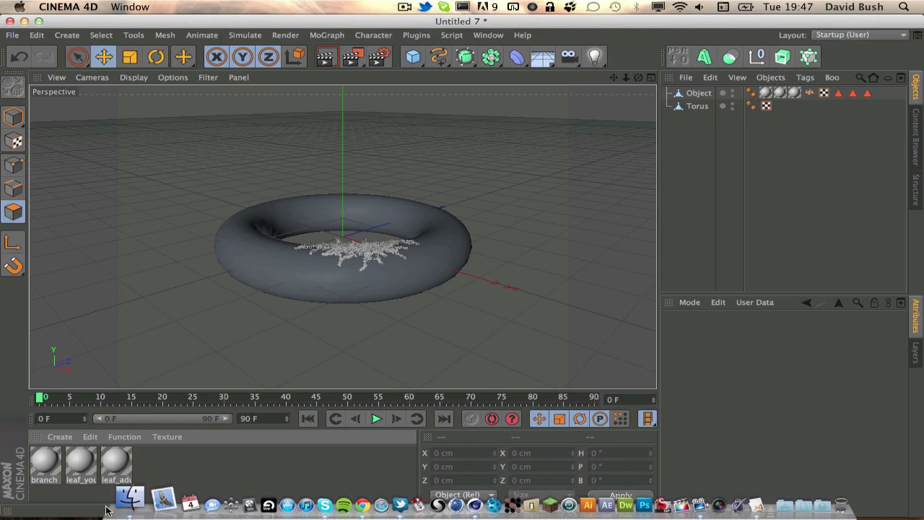
pyautogui.click(126, 516)
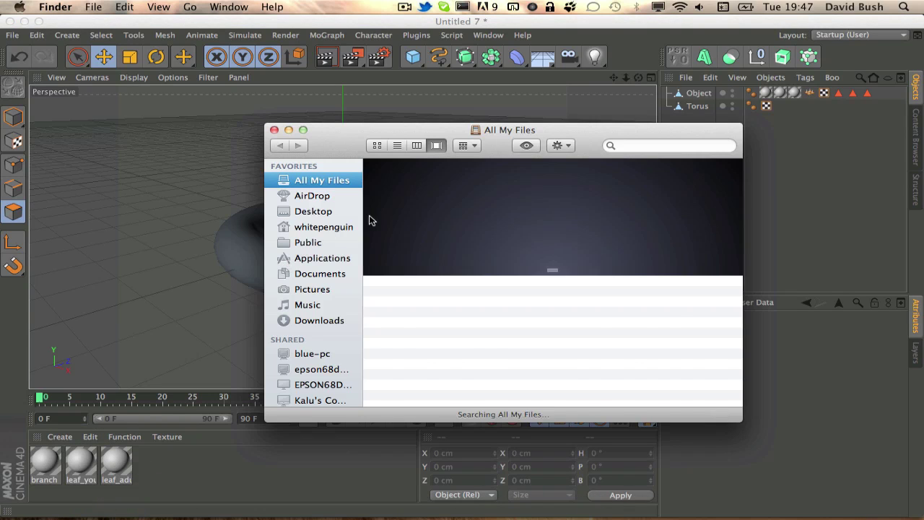
pyautogui.click(318, 275)
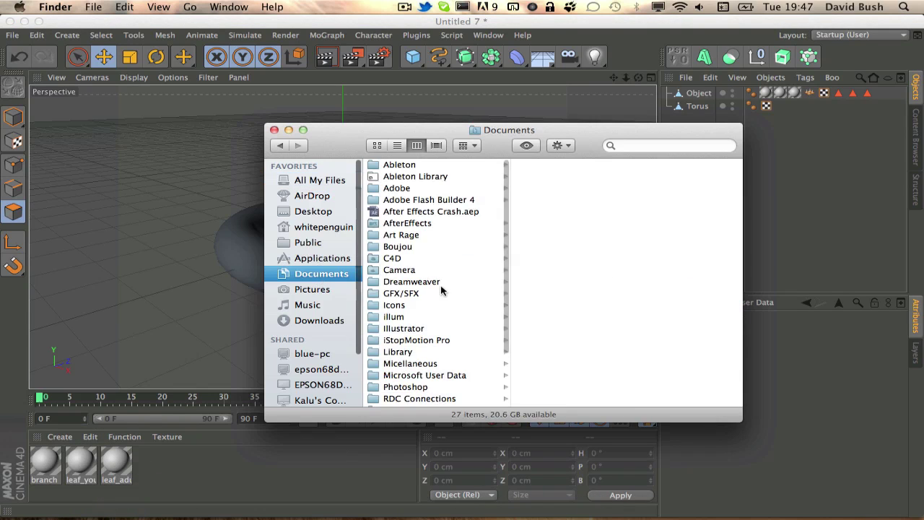
pyautogui.click(391, 259)
pyautogui.scroll(-2, 589, 207)
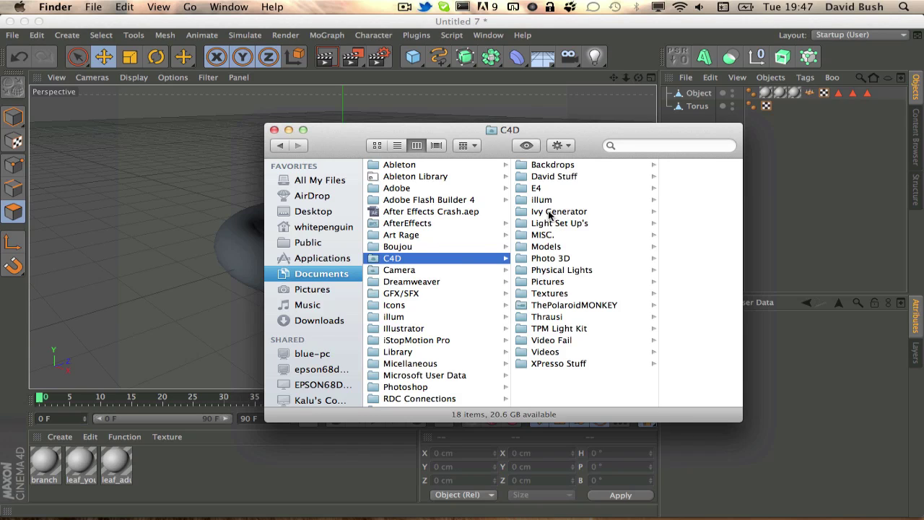
pyautogui.click(549, 213)
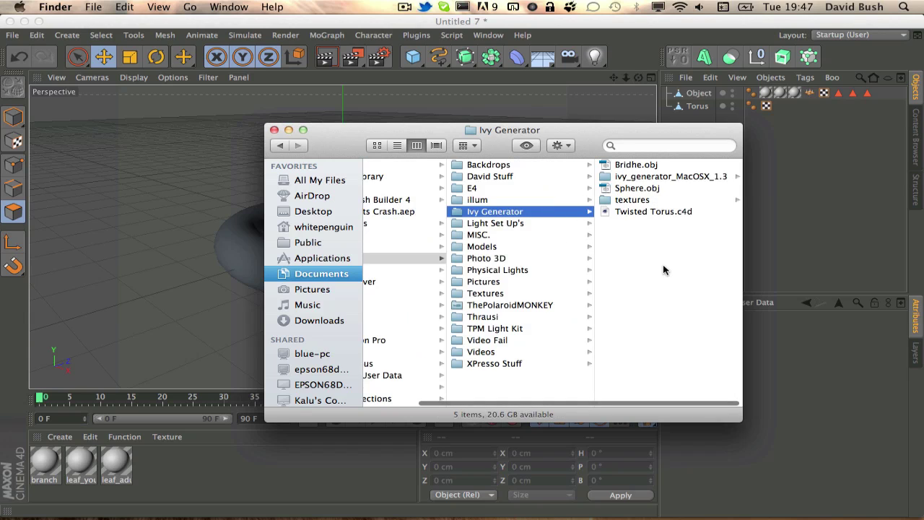
pyautogui.click(668, 178)
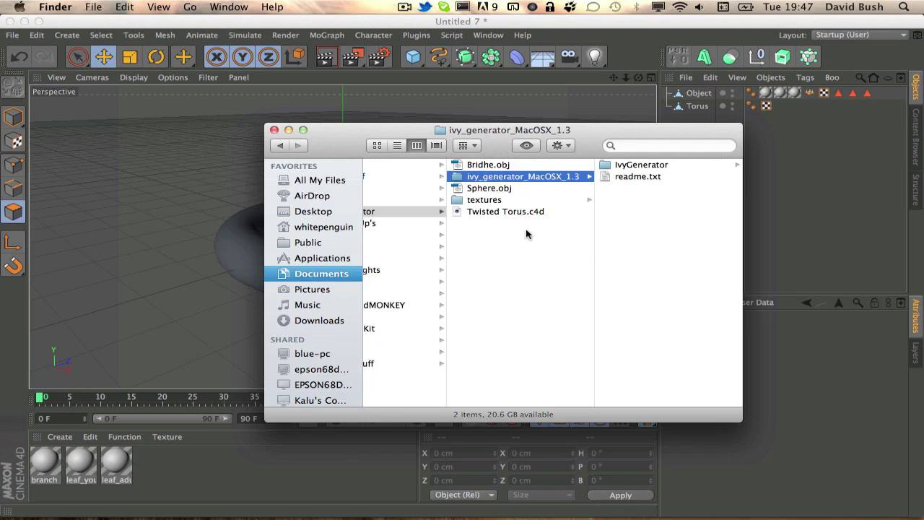
pyautogui.hscroll(-2, 538, 182)
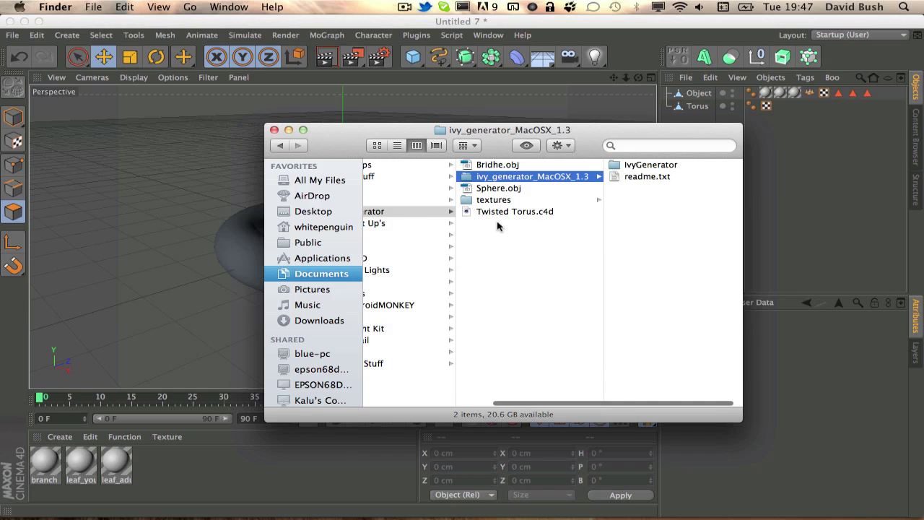
pyautogui.hscroll(2, 570, 198)
pyautogui.click(657, 166)
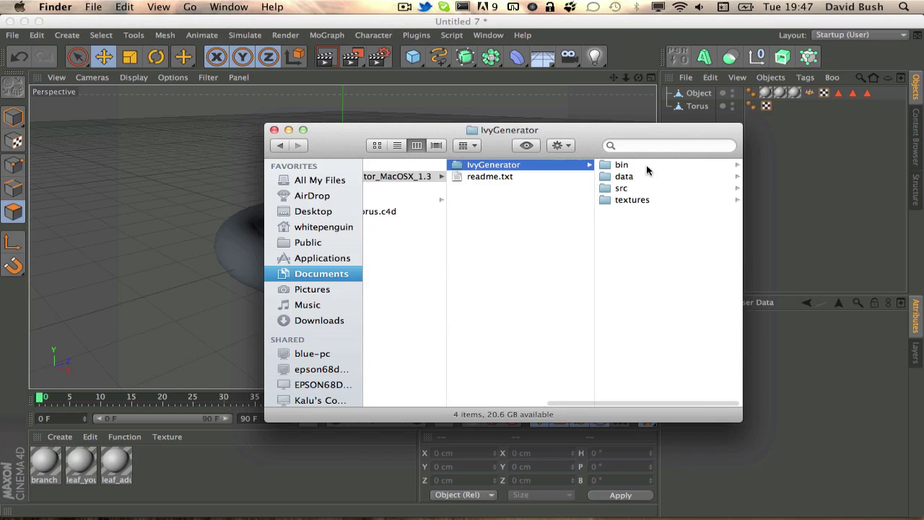
pyautogui.click(632, 201)
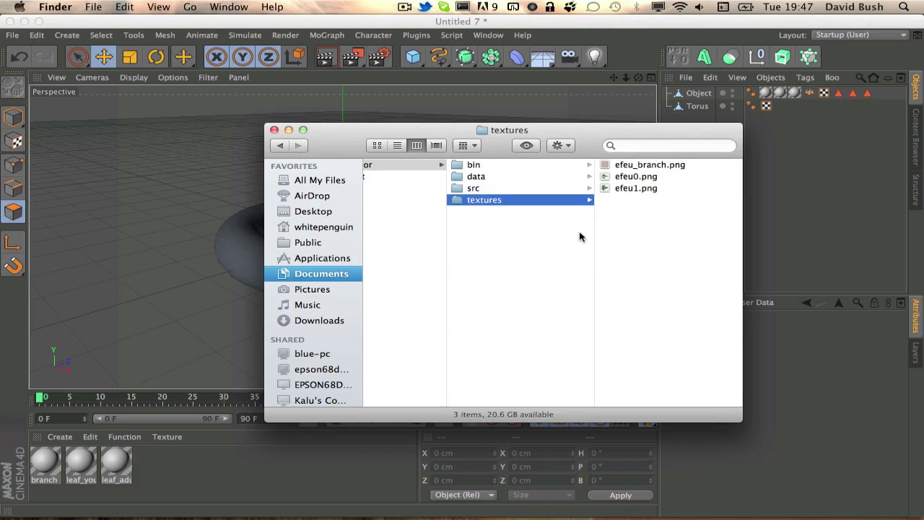
# Step: Quick Look the efeu1.png, efeu0.png and efeu_branch.png texture images
pyautogui.click(579, 231)
pyautogui.click(567, 205)
pyautogui.moveTo(644, 167); pyautogui.dragTo(633, 146)
pyautogui.click(626, 188)
pyautogui.press('space')
pyautogui.press('Up')
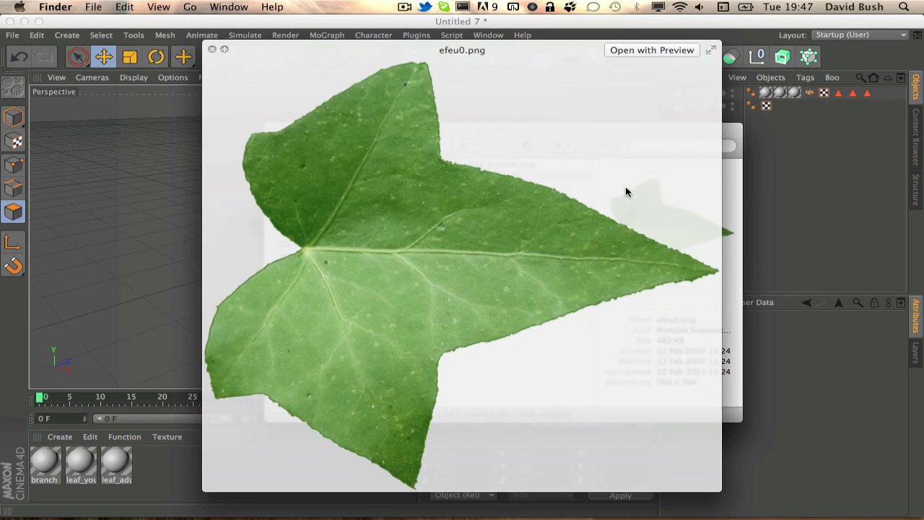
pyautogui.press('Up')
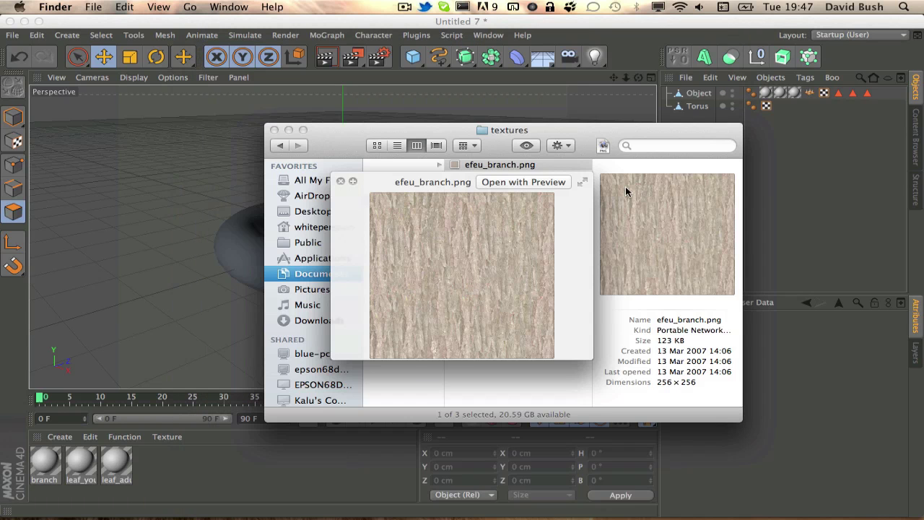
pyautogui.press('Down')
pyautogui.press('Down')
pyautogui.press('space')
pyautogui.press('Left')
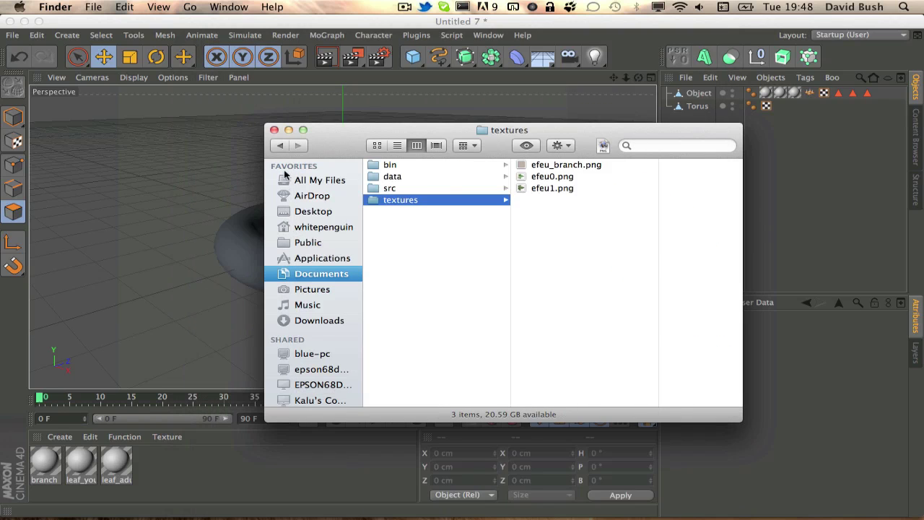
# Step: Move the textures window aside and return to Cinema 4D
pyautogui.moveTo(337, 151); pyautogui.dragTo(460, 190)
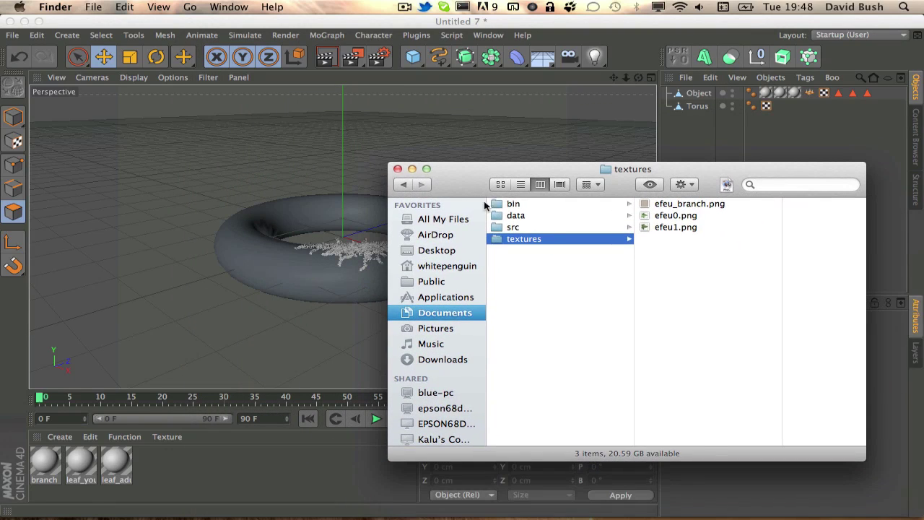
pyautogui.hscroll(-3, 560, 280)
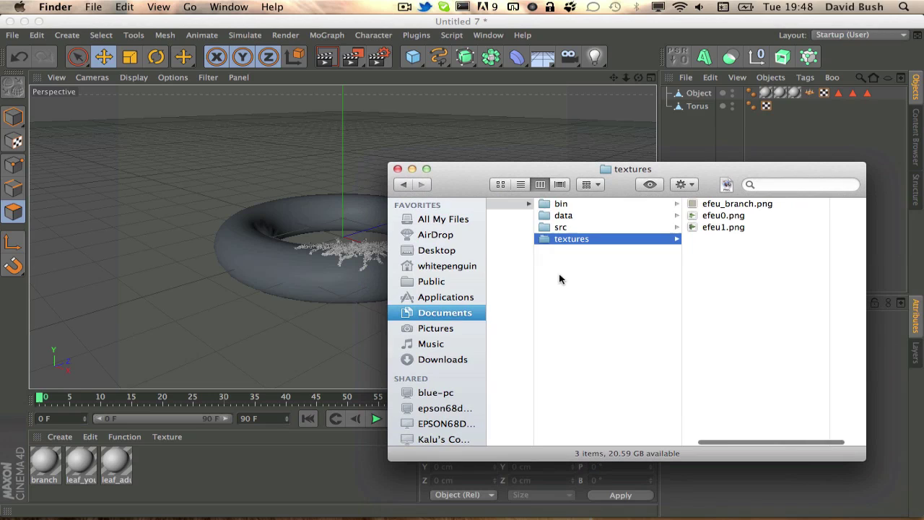
pyautogui.hscroll(-3, 560, 279)
pyautogui.hscroll(4, 560, 280)
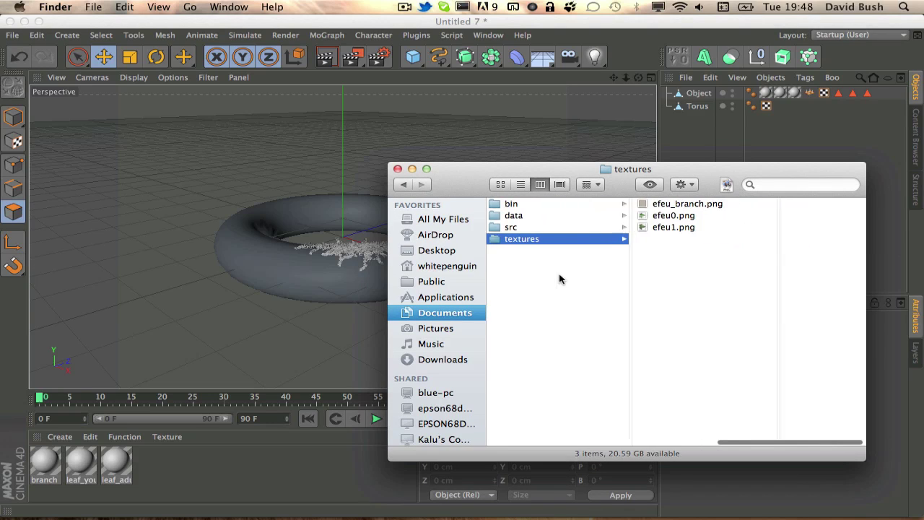
pyautogui.click(215, 492)
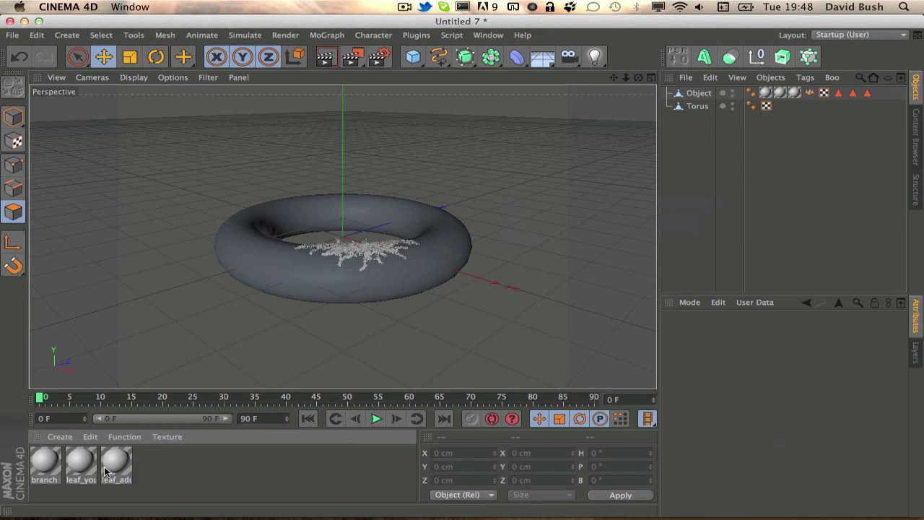
# Step: Load efeu0.png as leaf_young's colour texture without copying it into the project
pyautogui.doubleClick(81, 466)
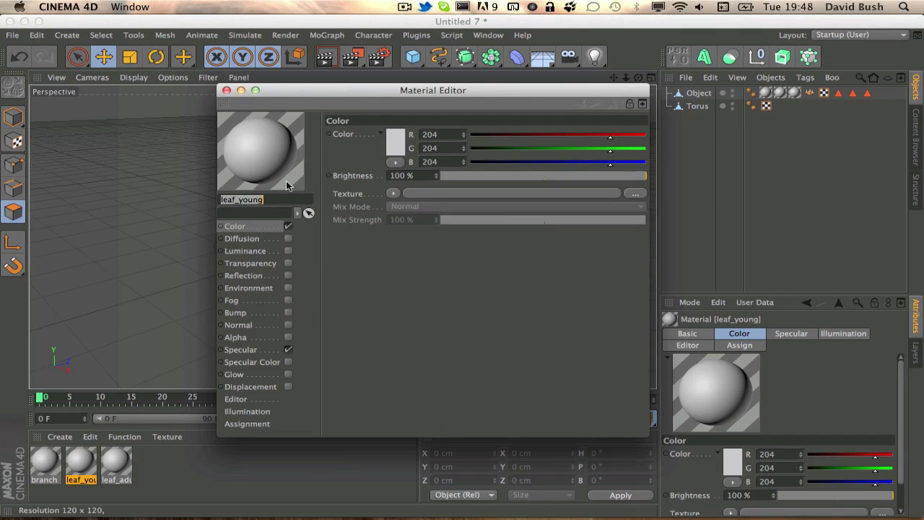
pyautogui.click(443, 193)
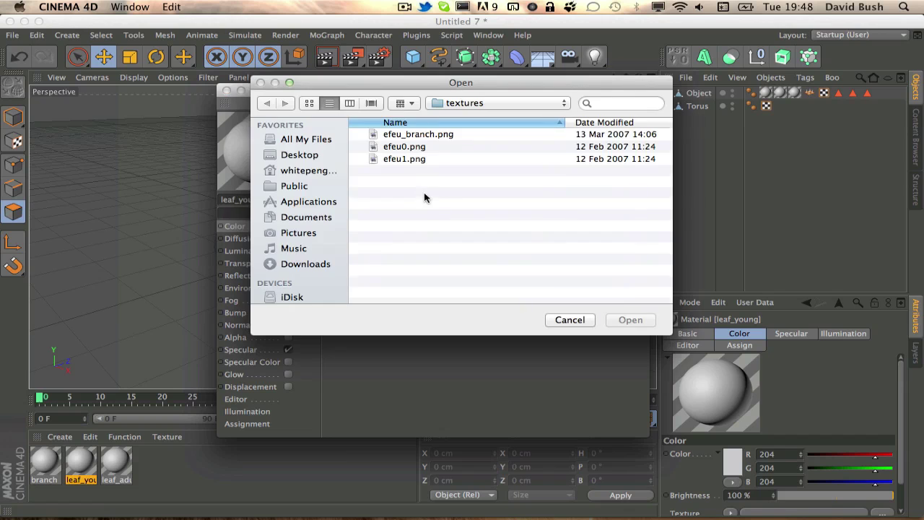
pyautogui.click(416, 145)
pyautogui.press('space')
pyautogui.press('space')
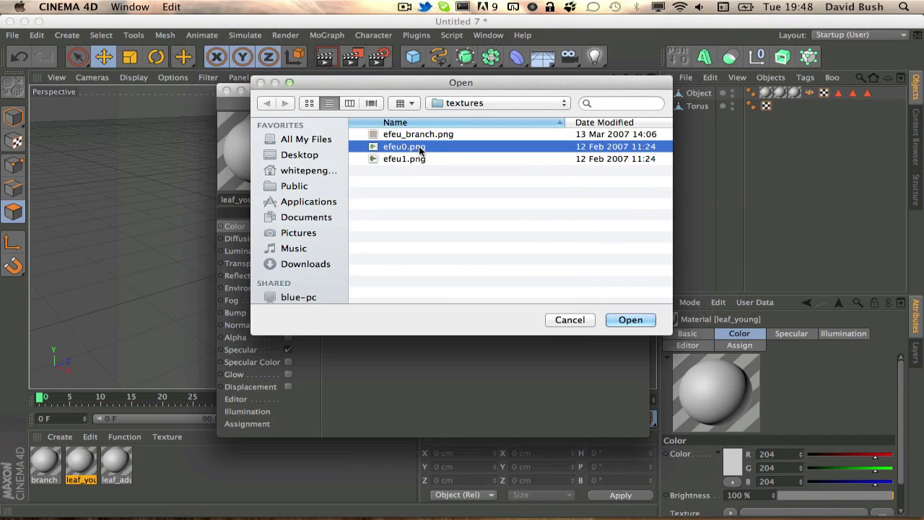
pyautogui.click(630, 320)
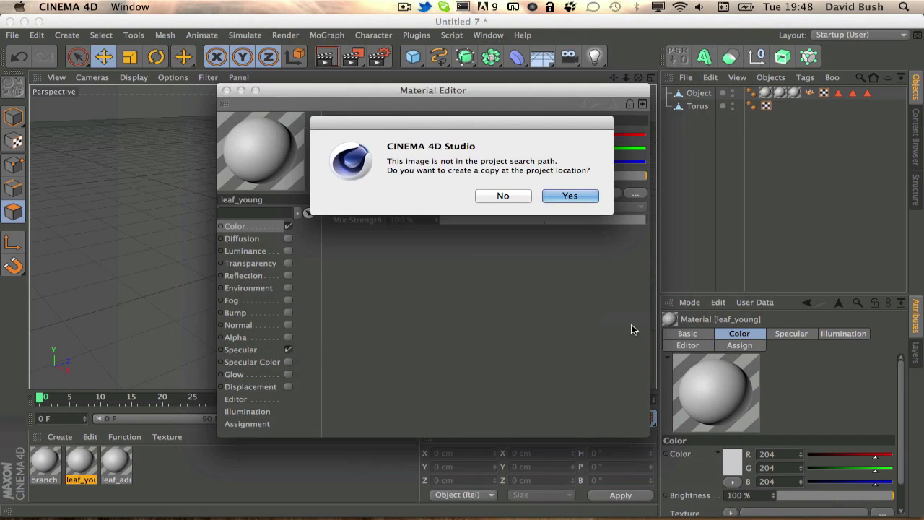
pyautogui.click(504, 197)
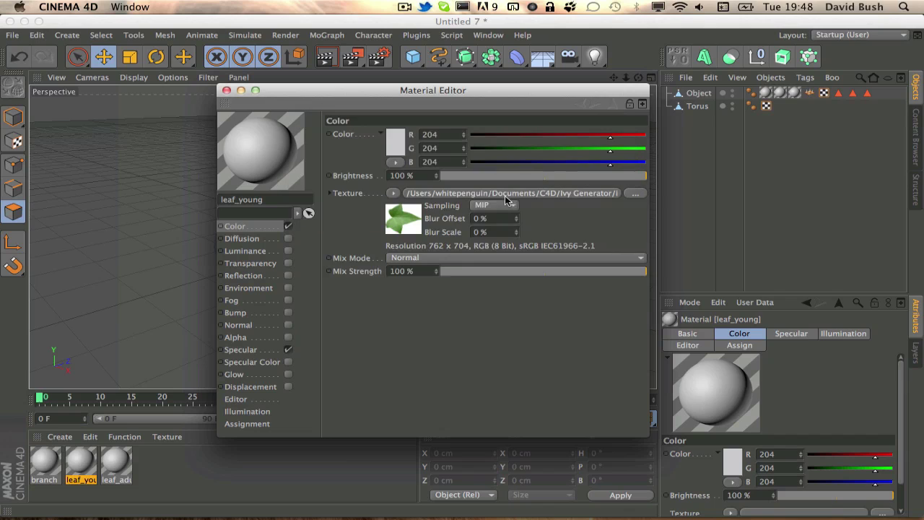
# Step: Enable leaf_young's alpha channel with efeu0.png as the mask, without copying it
pyautogui.click(289, 338)
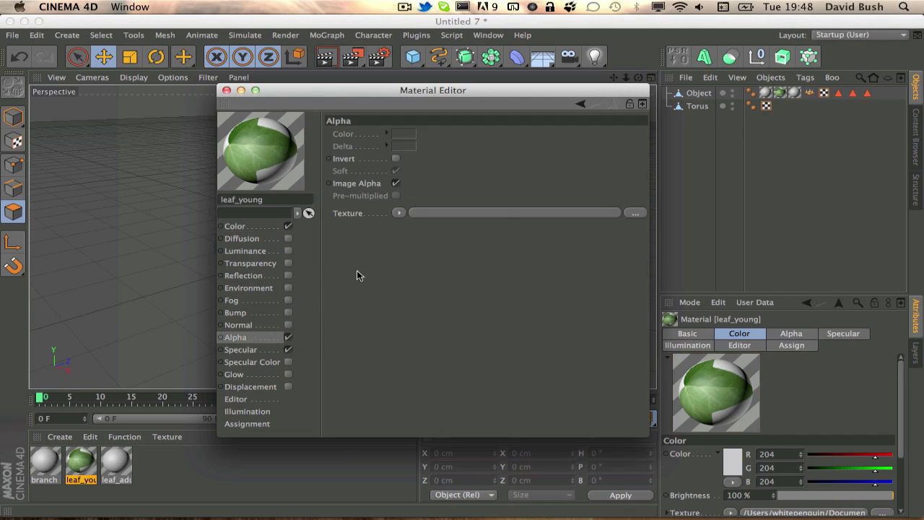
pyautogui.click(473, 215)
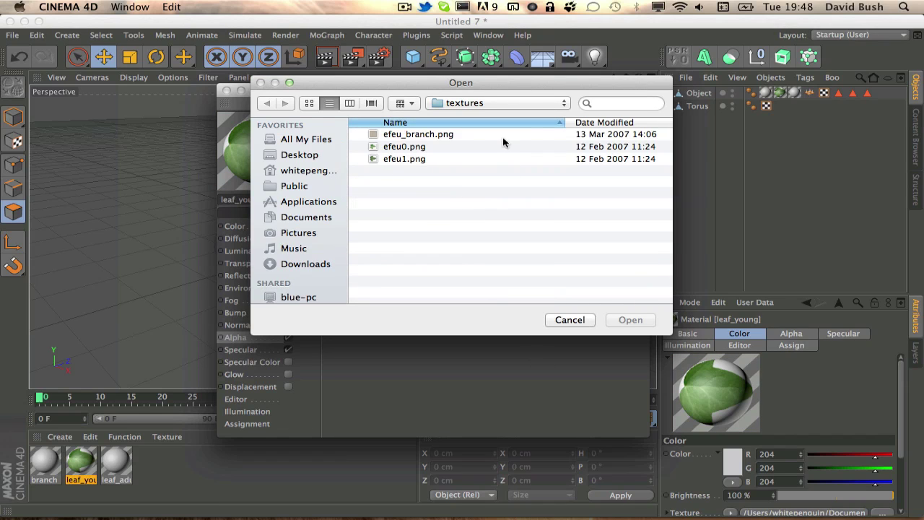
pyautogui.moveTo(489, 84); pyautogui.dragTo(566, 96)
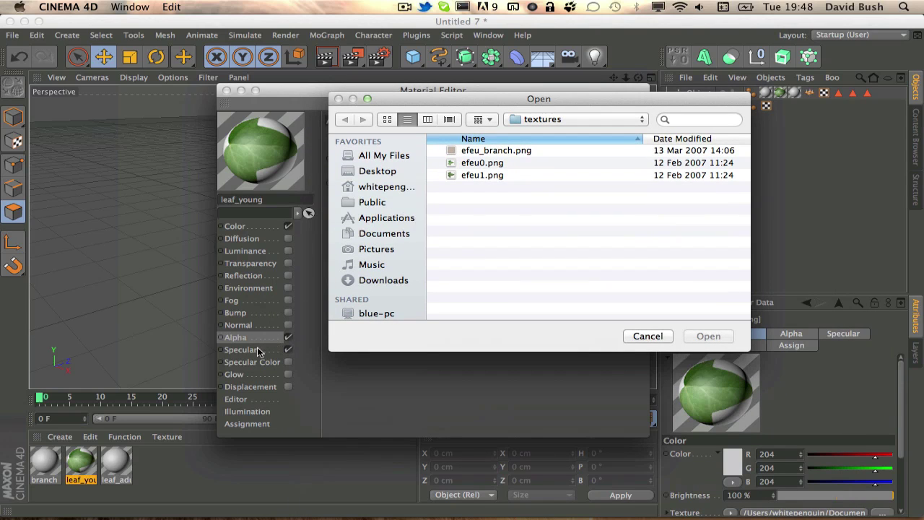
pyautogui.click(288, 338)
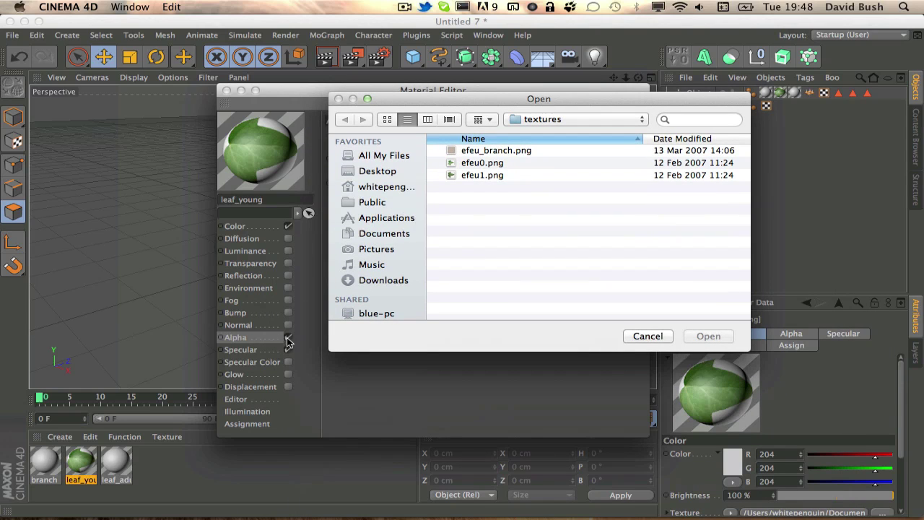
pyautogui.click(501, 163)
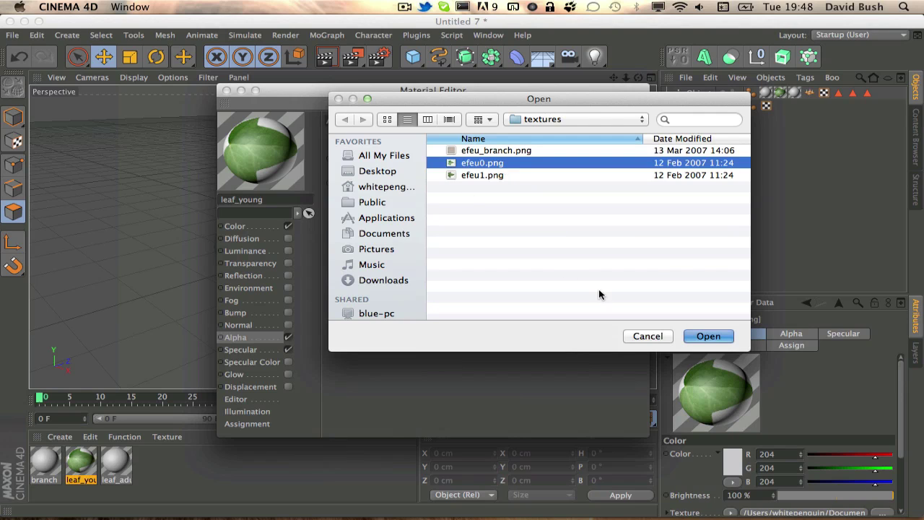
pyautogui.press('Return')
pyautogui.click(504, 196)
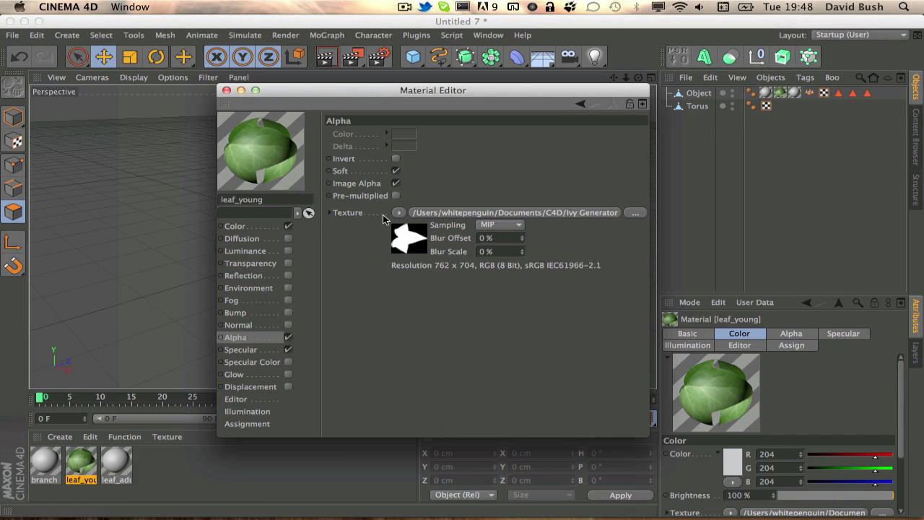
# Step: Invert the alpha, turn on soft edges, and enable reflection at 12% brightness
pyautogui.click(395, 159)
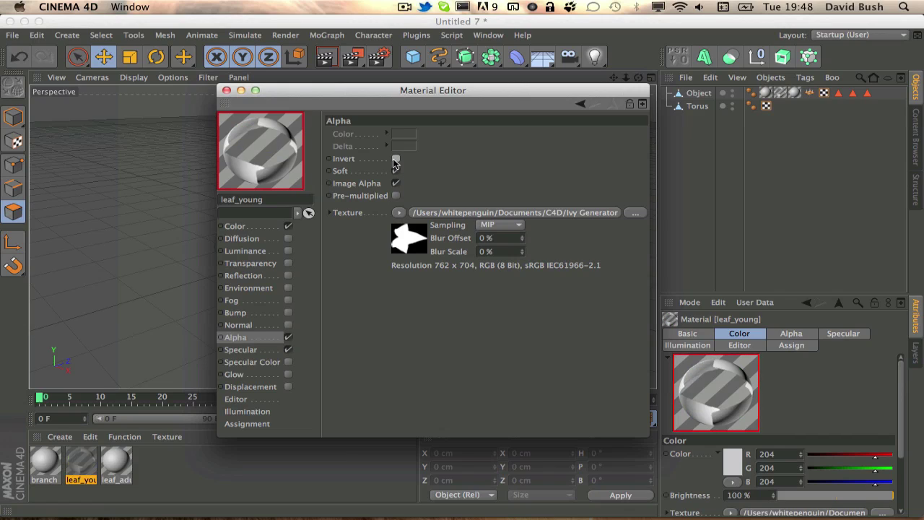
pyautogui.click(396, 171)
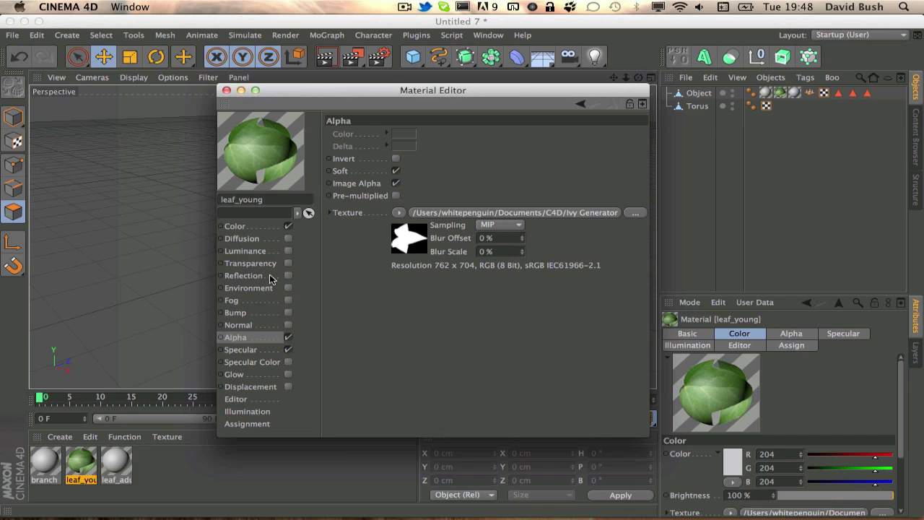
pyautogui.click(289, 276)
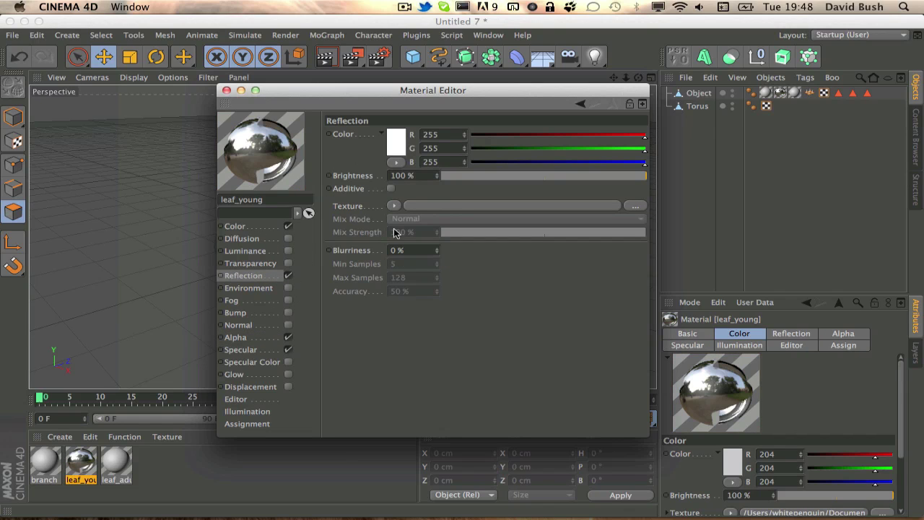
pyautogui.click(451, 175)
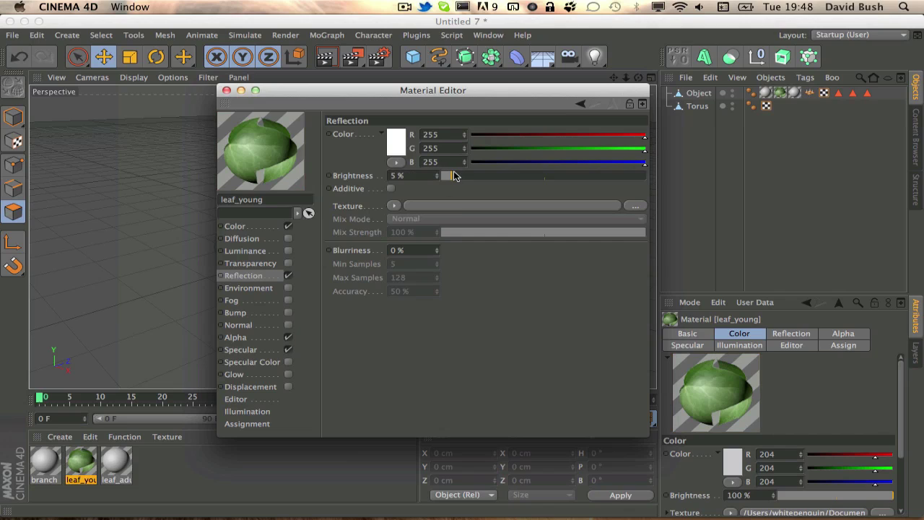
pyautogui.moveTo(454, 176); pyautogui.dragTo(465, 175)
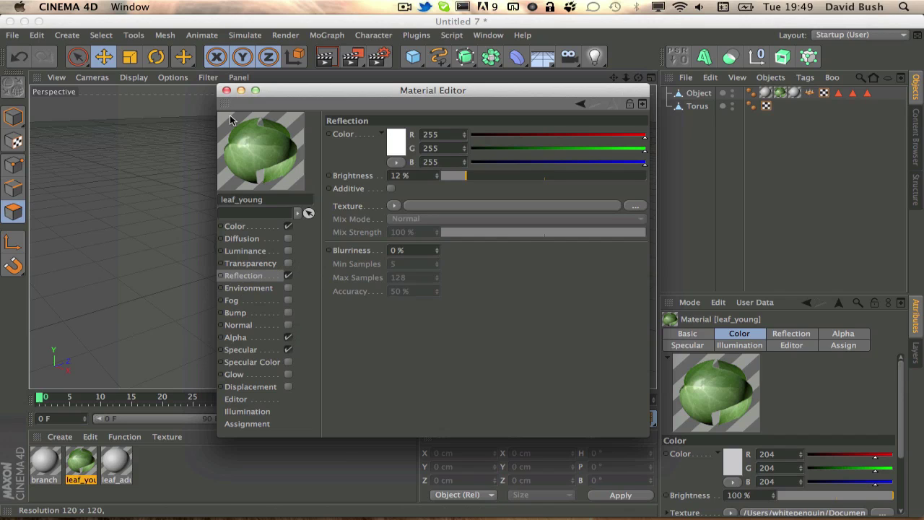
pyautogui.click(226, 91)
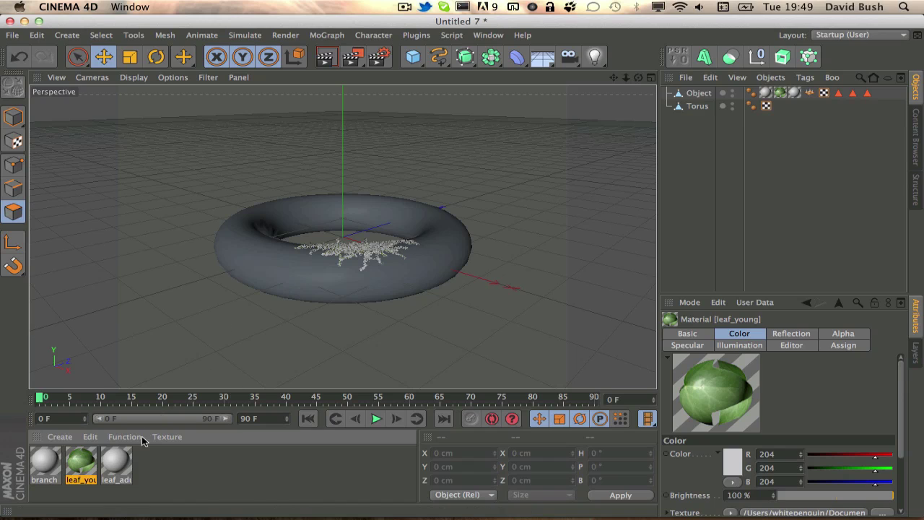
# Step: Give leaf_adult 5% reflection and efeu1.png as its colour texture, declining the copy
pyautogui.doubleClick(118, 464)
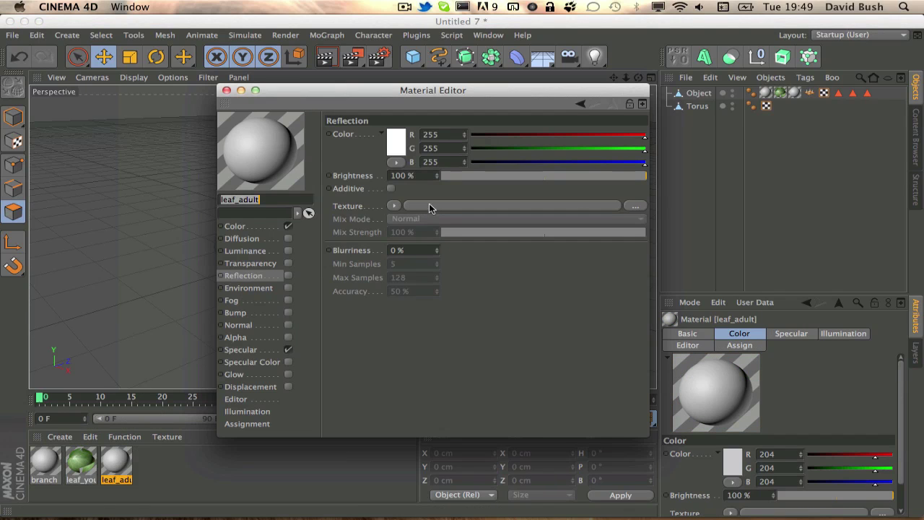
pyautogui.click(288, 275)
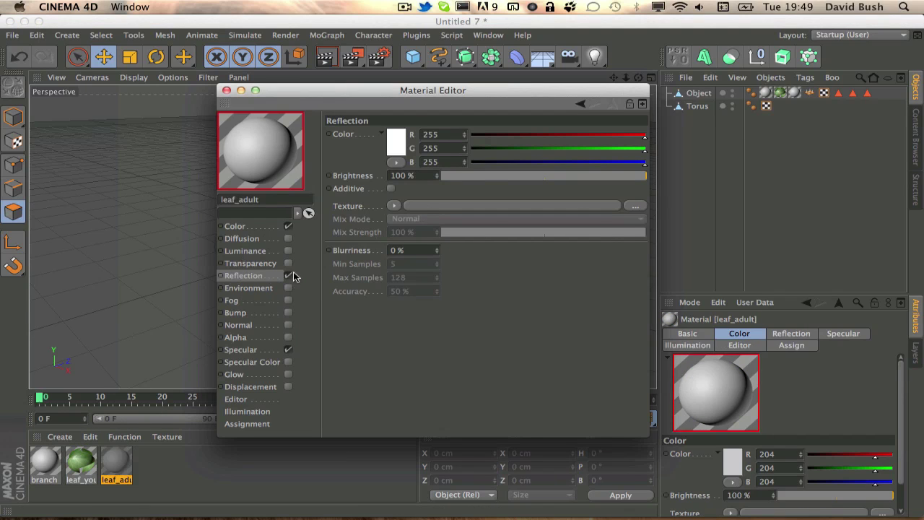
pyautogui.click(445, 175)
pyautogui.click(244, 227)
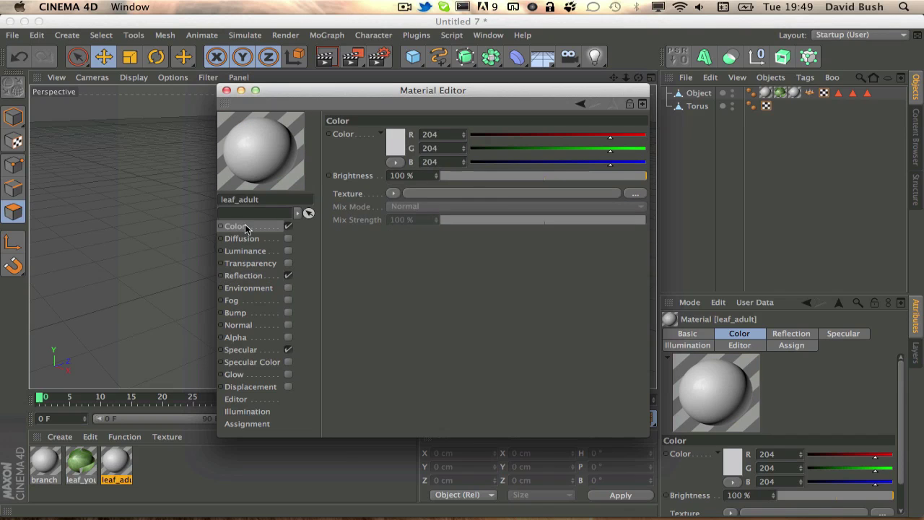
pyautogui.click(501, 190)
pyautogui.click(384, 159)
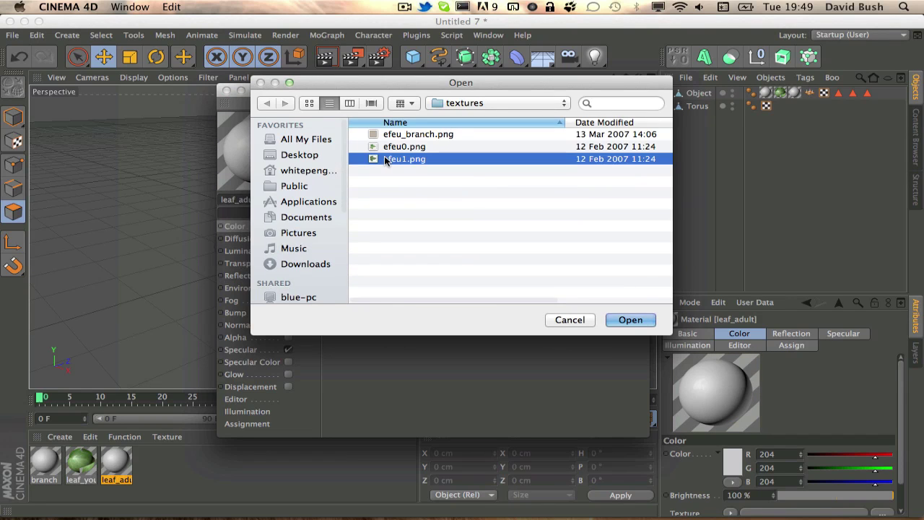
pyautogui.press('space')
pyautogui.press('space')
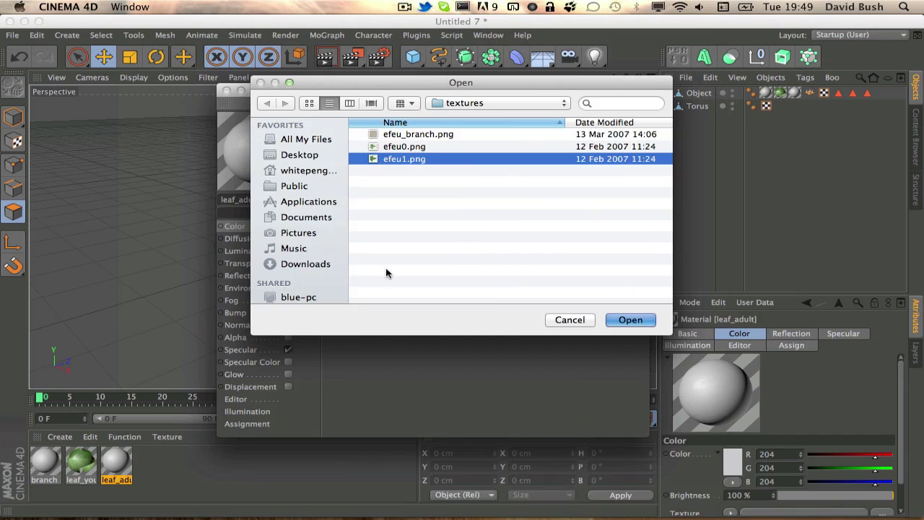
pyautogui.press('Return')
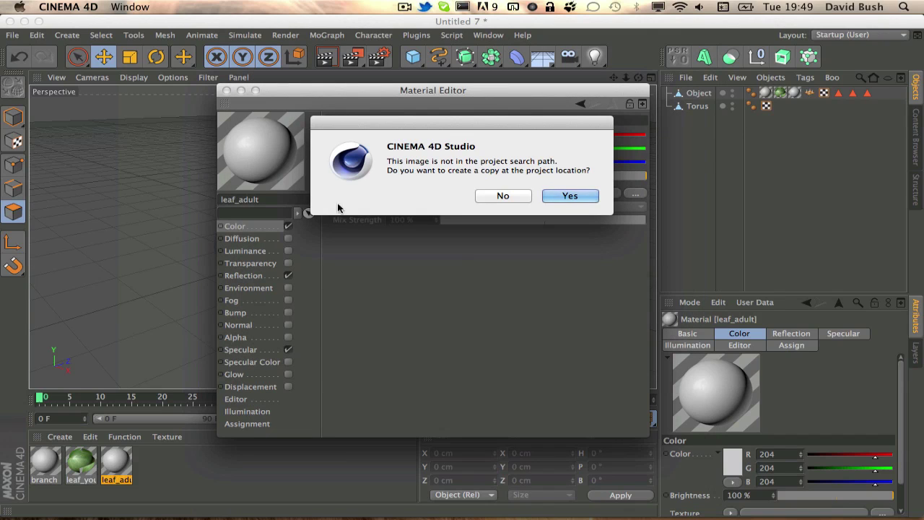
pyautogui.click(495, 195)
# Step: Enable leaf_adult's alpha with efeu1.png as the mask, declining the copy, and close the editor
pyautogui.click(288, 337)
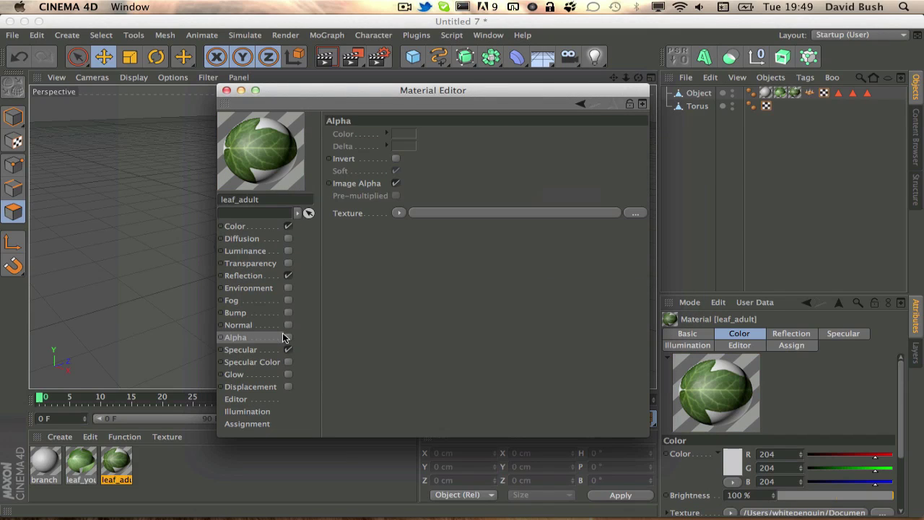
pyautogui.click(483, 213)
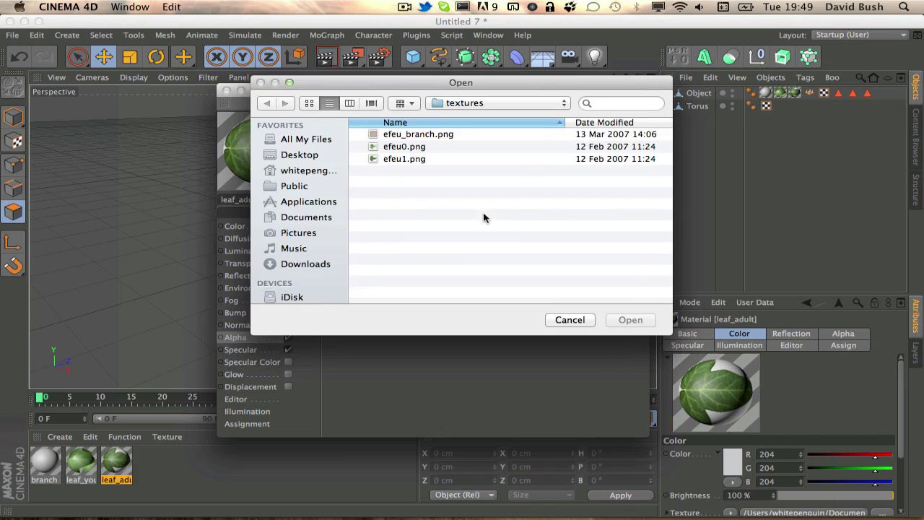
pyautogui.click(423, 159)
pyautogui.click(630, 320)
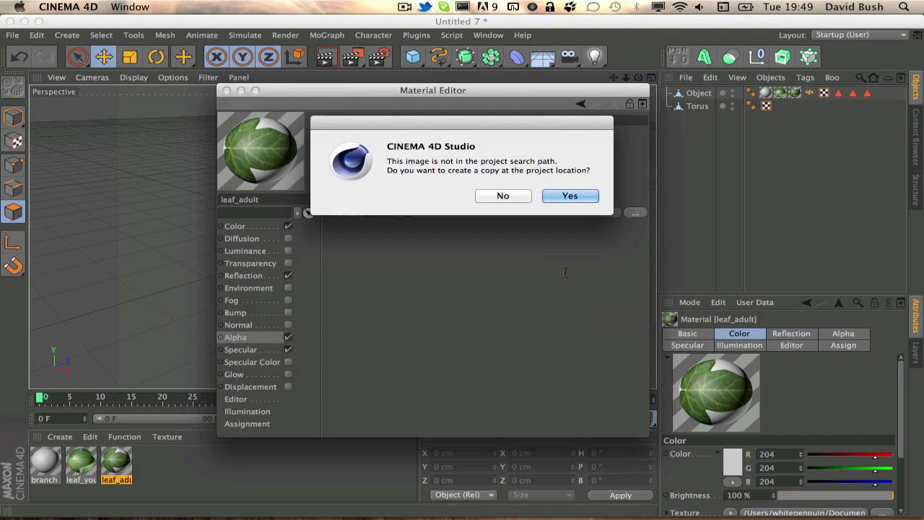
pyautogui.click(502, 196)
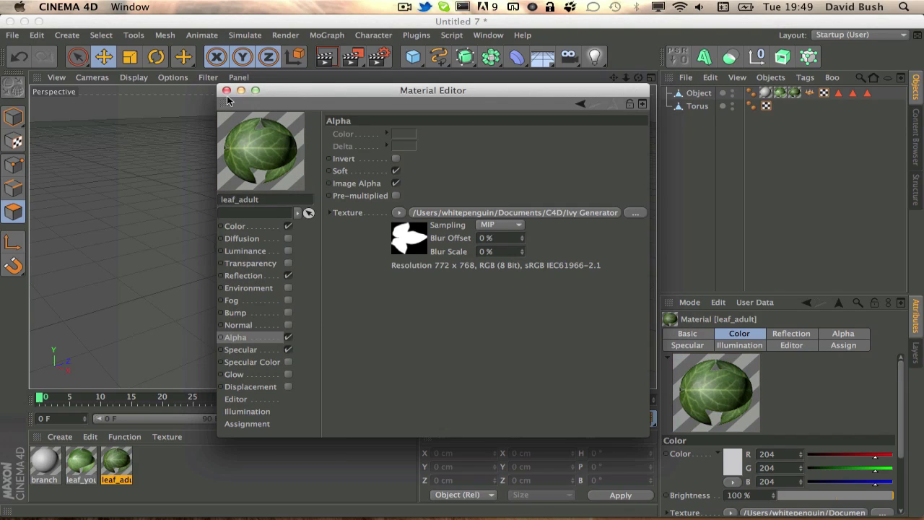
pyautogui.click(226, 91)
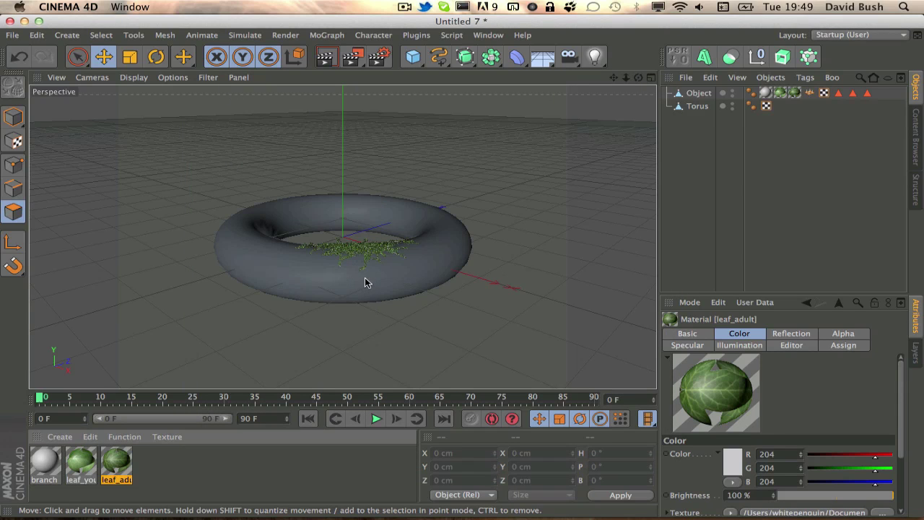
pyautogui.scroll(10, 363, 266)
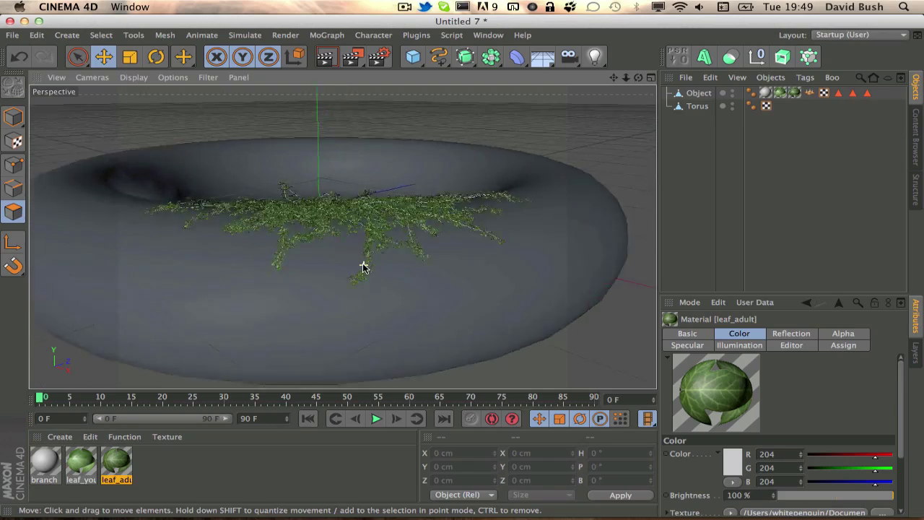
pyautogui.scroll(5, 364, 267)
pyautogui.scroll(-15, 363, 267)
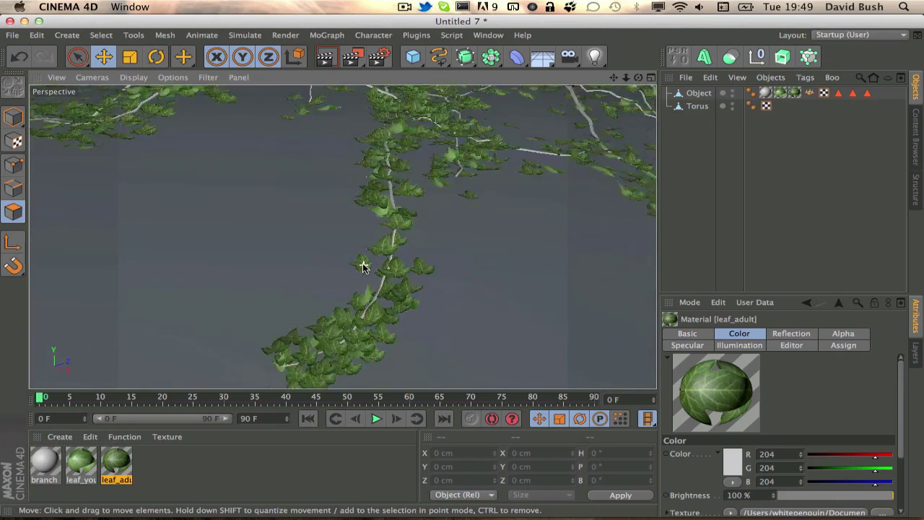
pyautogui.scroll(-10, 363, 266)
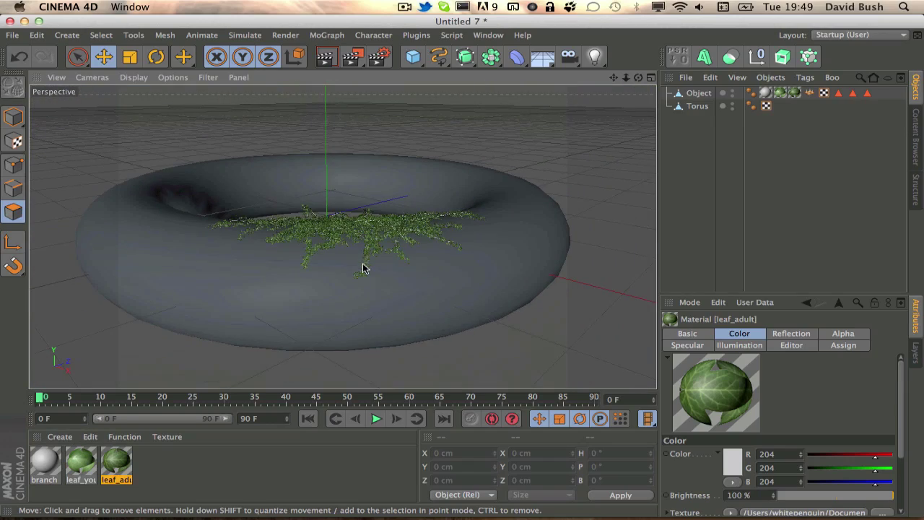
# Step: Give the branch material the efeu_branch.png colour texture, uncopied, and a 5% reflection brightness
pyautogui.doubleClick(45, 462)
pyautogui.click(233, 226)
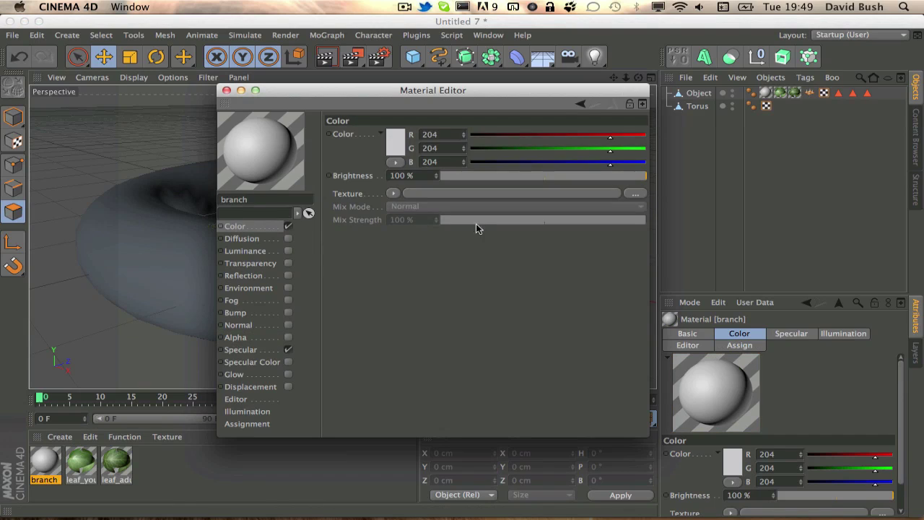
pyautogui.click(455, 190)
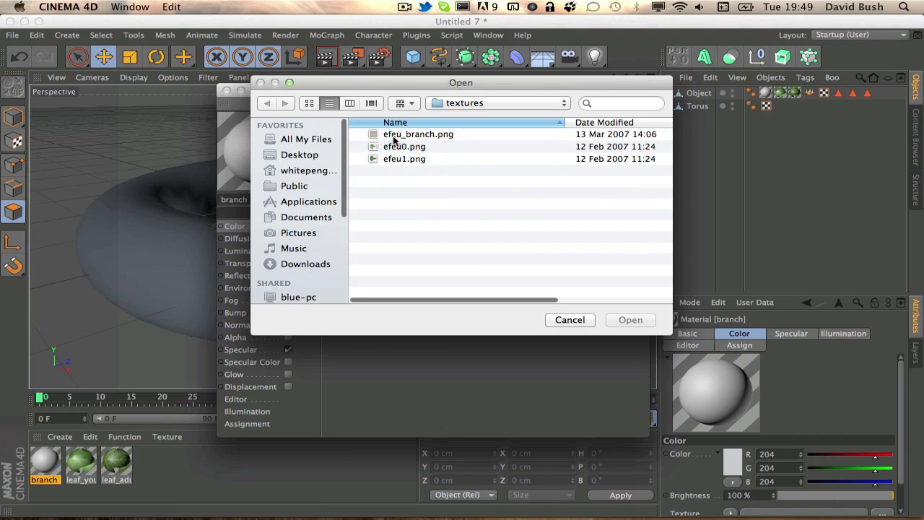
pyautogui.click(394, 135)
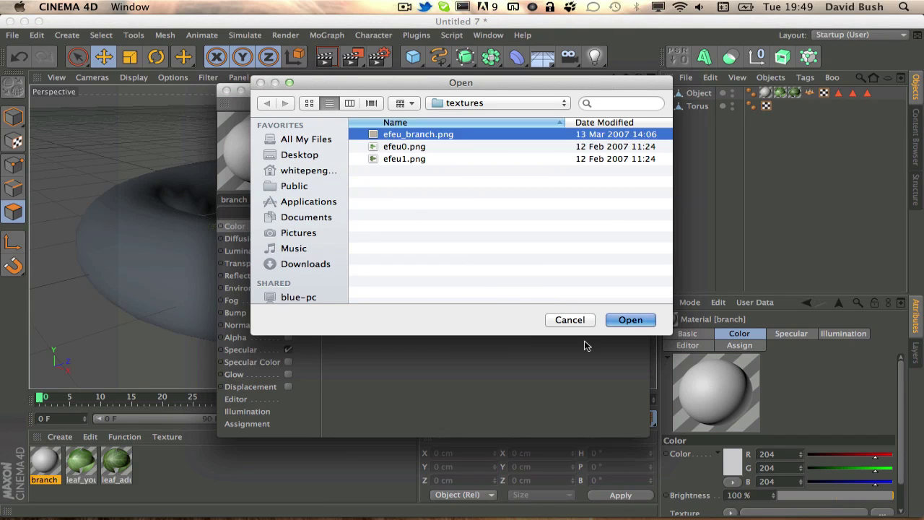
pyautogui.press('Return')
pyautogui.click(497, 194)
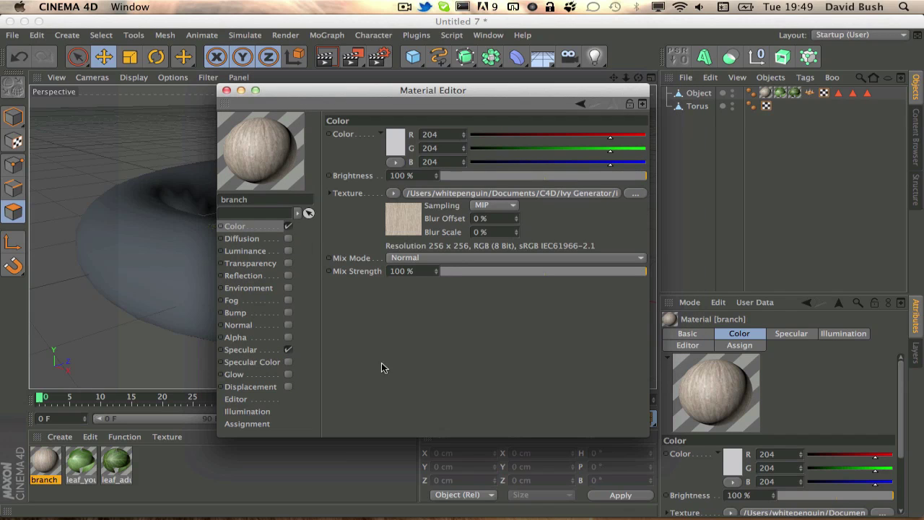
pyautogui.click(288, 275)
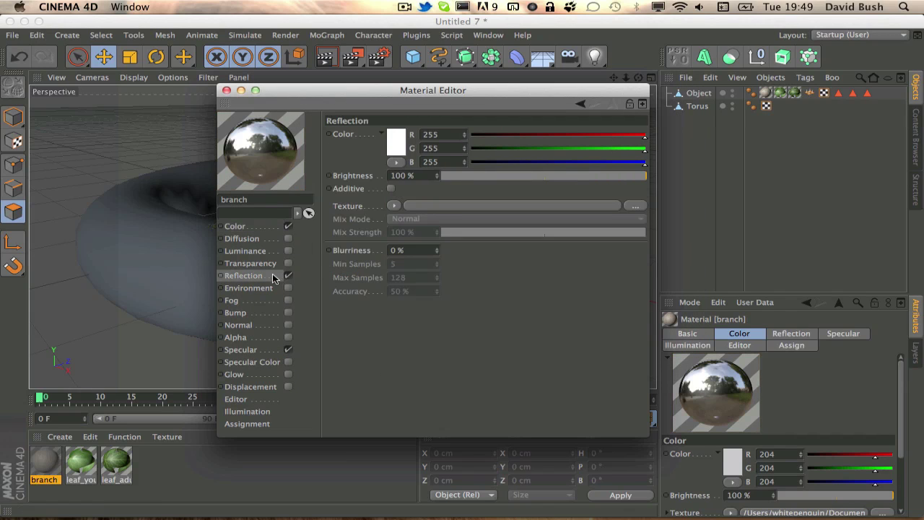
pyautogui.click(455, 175)
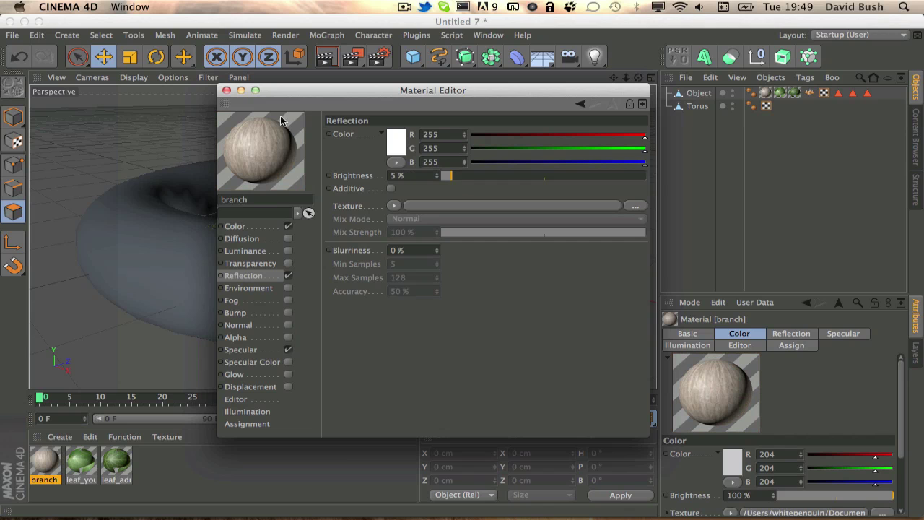
# Step: Close the branch material editor and locate the ivy Object's texture tags
pyautogui.click(227, 91)
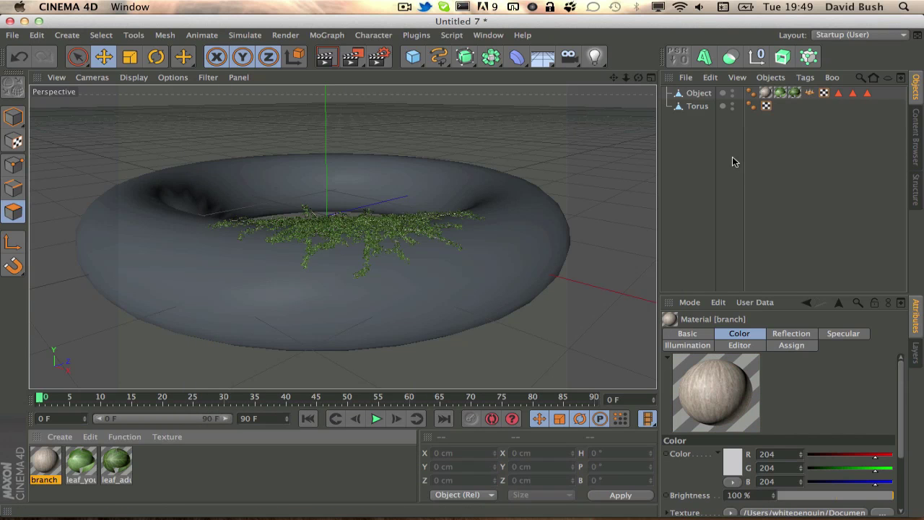
pyautogui.click(698, 92)
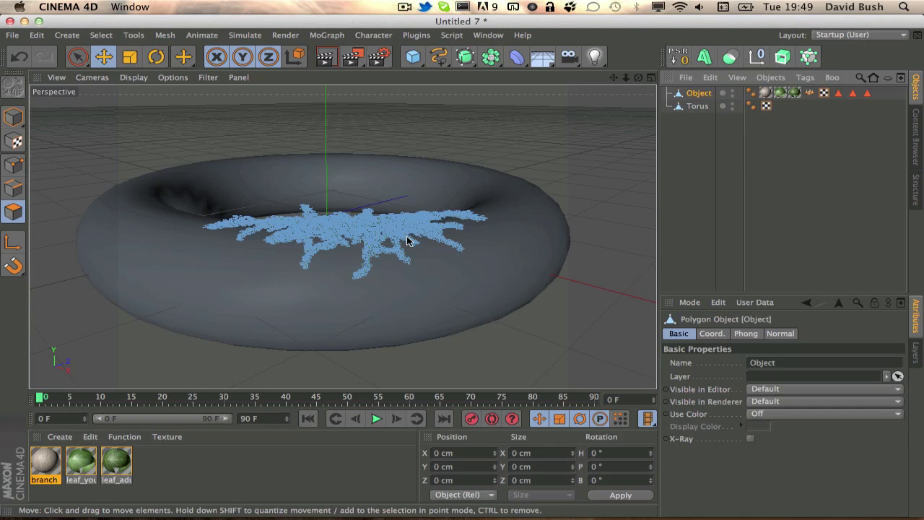
pyautogui.scroll(5, 408, 238)
pyautogui.scroll(10, 408, 239)
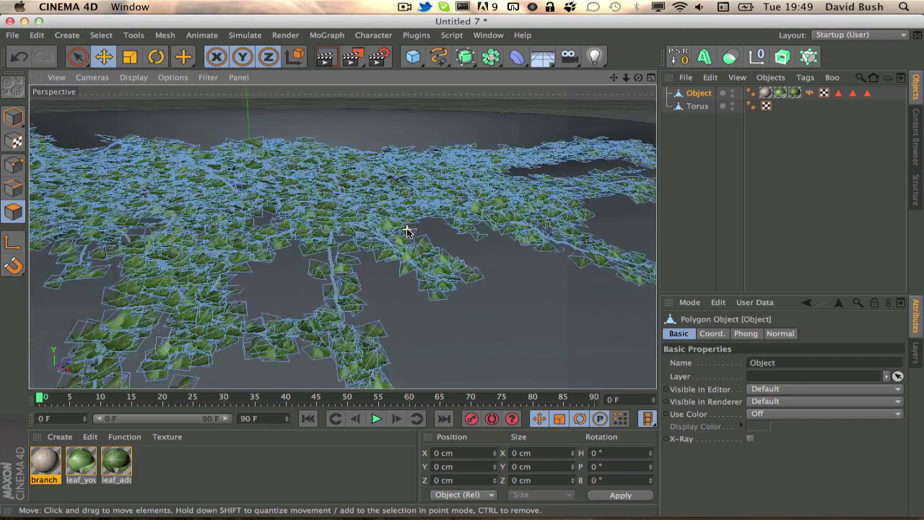
pyautogui.click(728, 222)
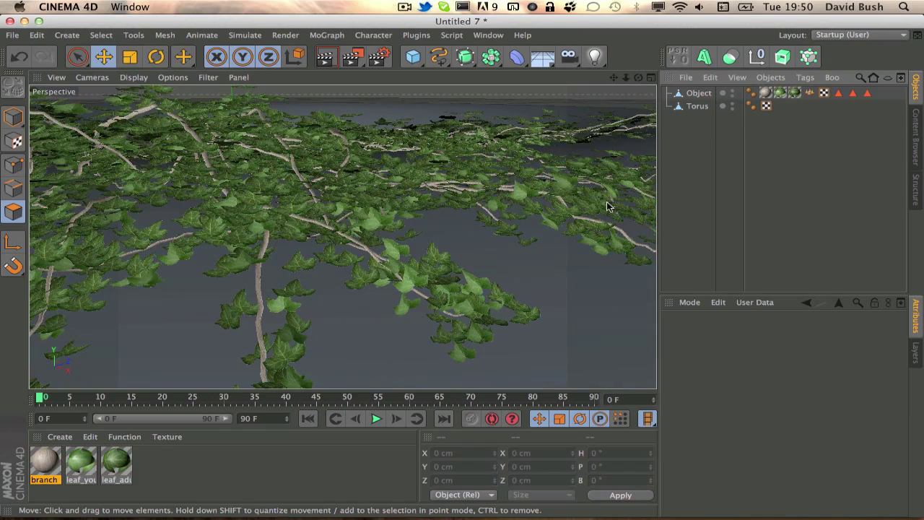
# Step: Mirror the leaf_young and leaf_adult texture tags horizontally, then zoom to view the torus
pyautogui.click(780, 94)
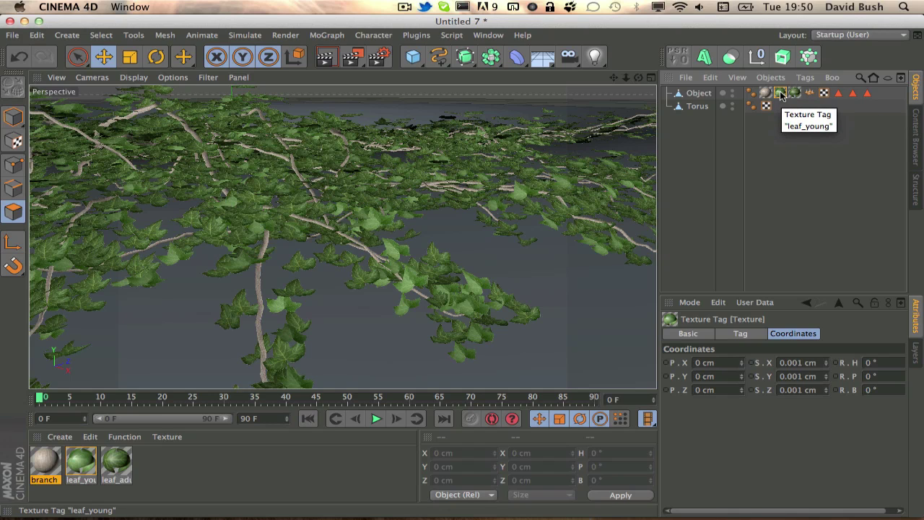
pyautogui.rightClick(781, 96)
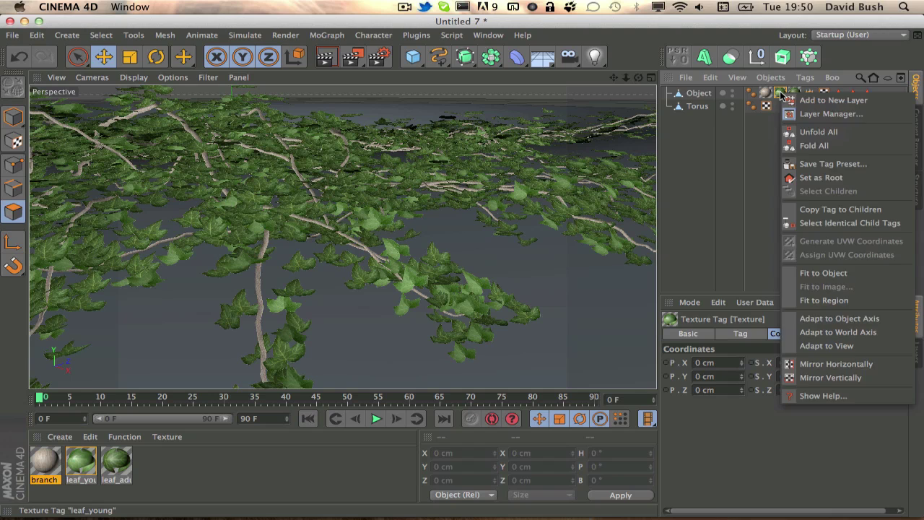
pyautogui.click(820, 365)
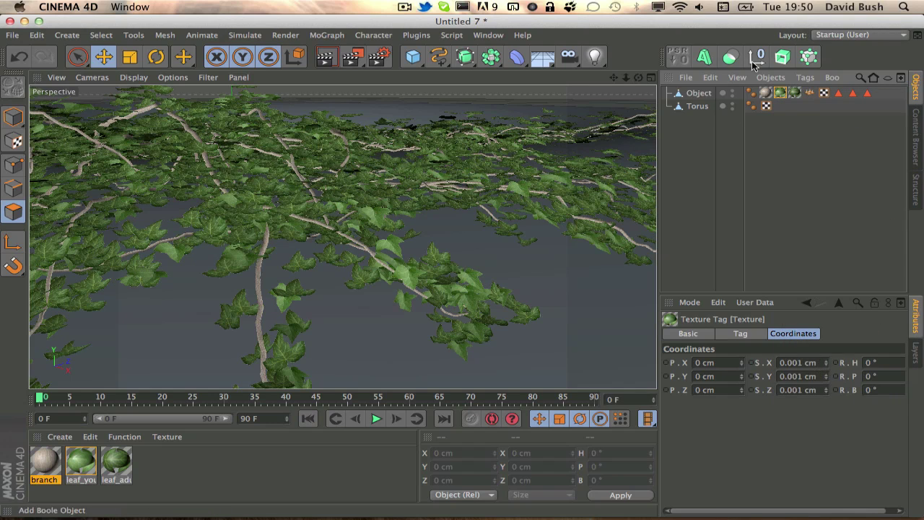
pyautogui.rightClick(795, 93)
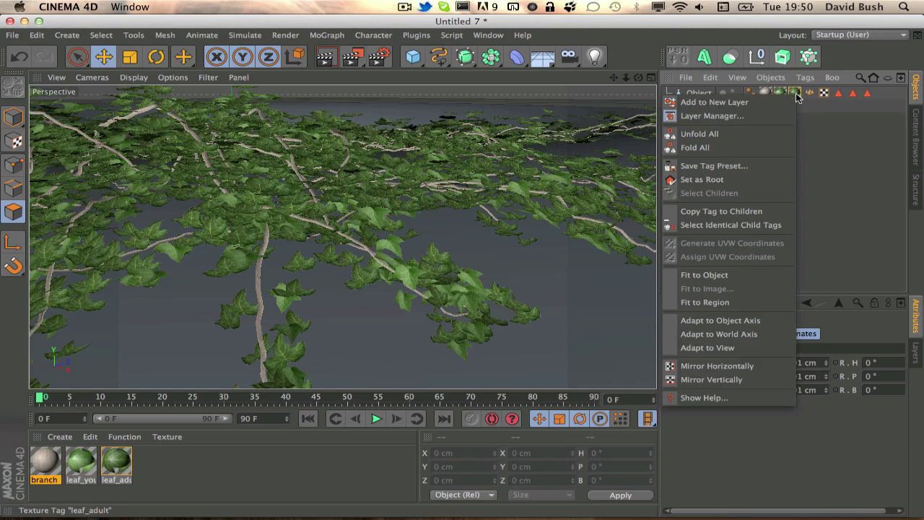
pyautogui.click(738, 367)
pyautogui.click(759, 232)
pyautogui.scroll(-2, 400, 171)
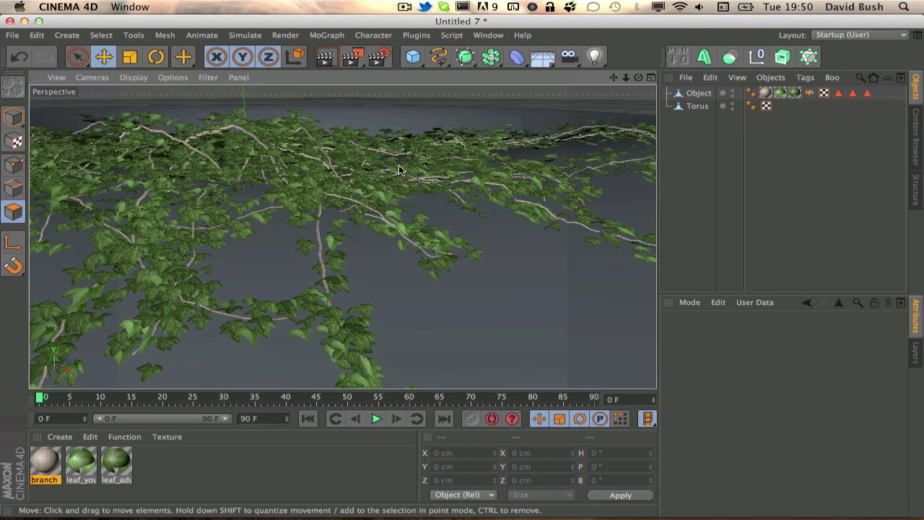
pyautogui.scroll(-5, 400, 171)
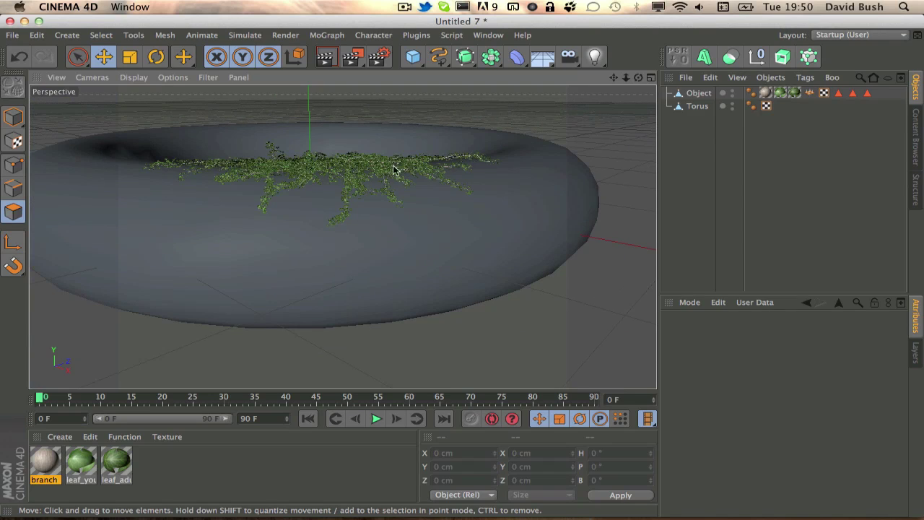
pyautogui.scroll(6, 394, 170)
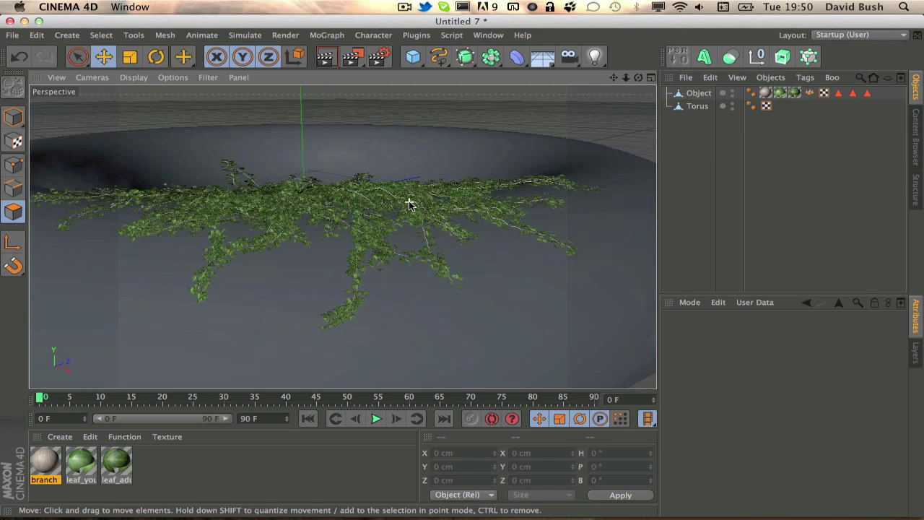
pyautogui.scroll(-3, 409, 205)
# Step: Add the Ambient Occlusion effect to the render settings and render a viewport test image
pyautogui.keyDown('alt'); pyautogui.moveTo(381, 214); pyautogui.dragTo(388, 230); pyautogui.keyUp('alt')
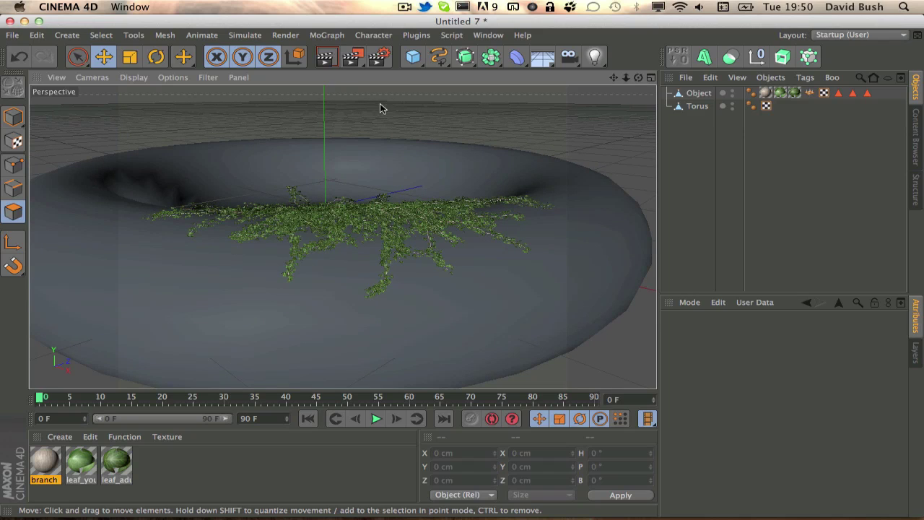
pyautogui.click(380, 56)
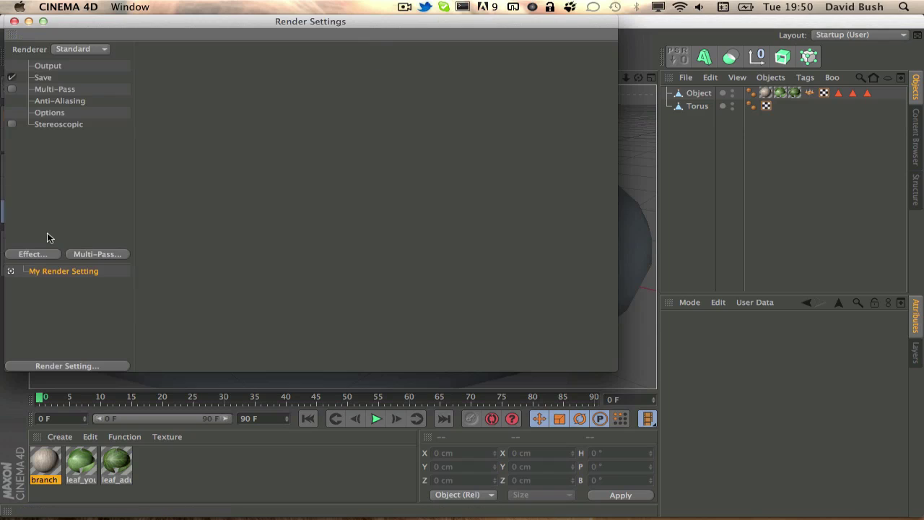
pyautogui.click(41, 256)
pyautogui.click(108, 235)
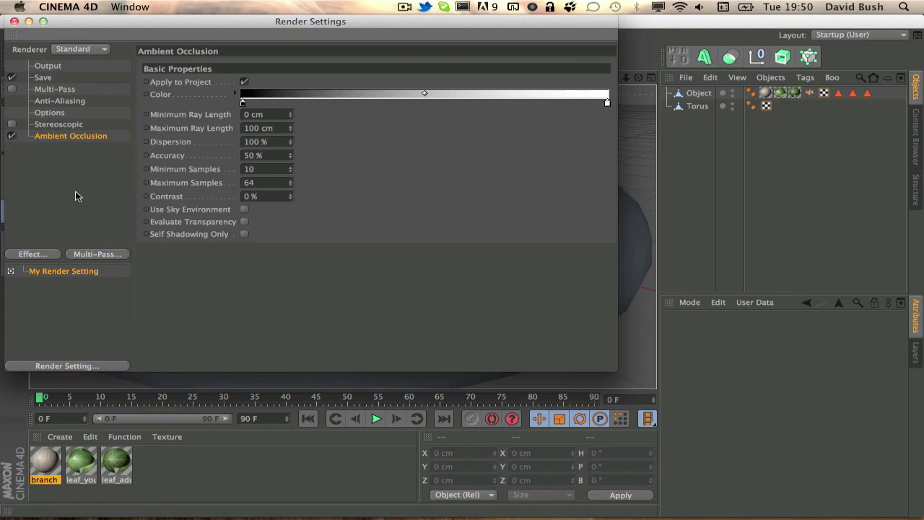
pyautogui.click(14, 21)
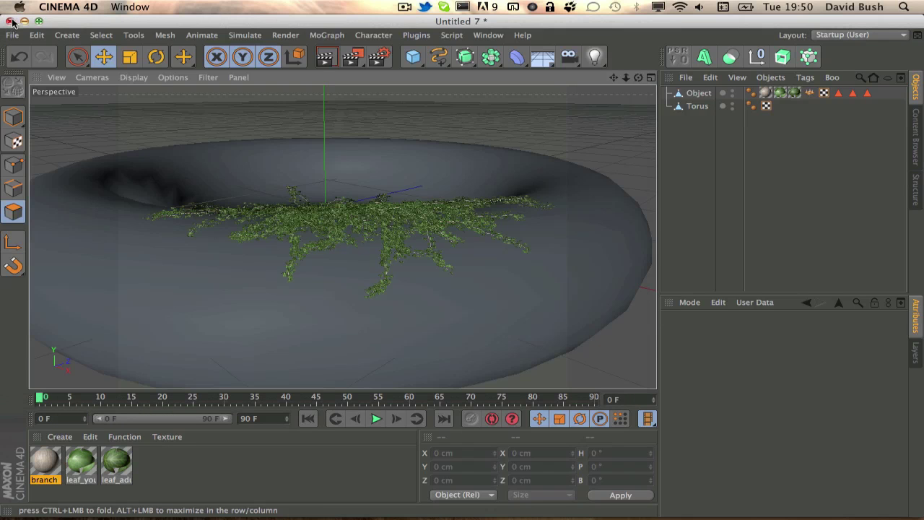
pyautogui.click(322, 56)
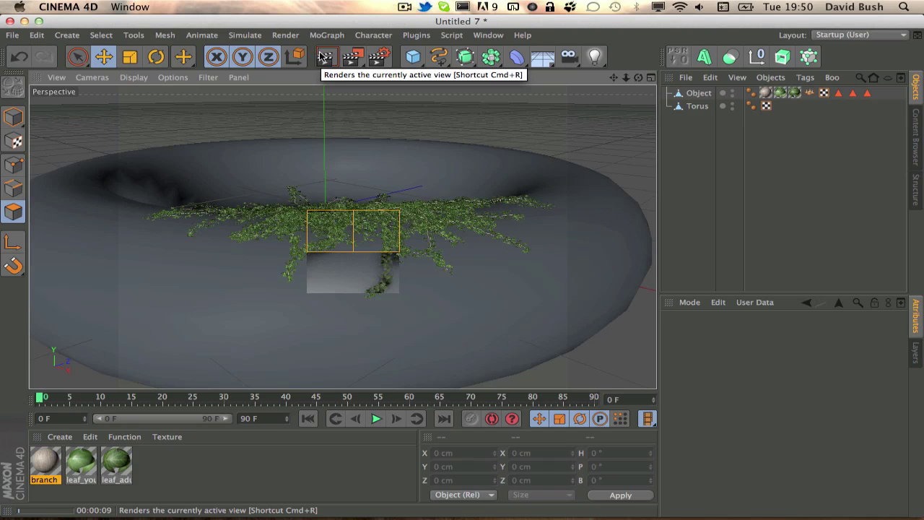
# Step: Switch the renderer to Physical with the Progressive sampler
pyautogui.click(376, 53)
pyautogui.click(60, 50)
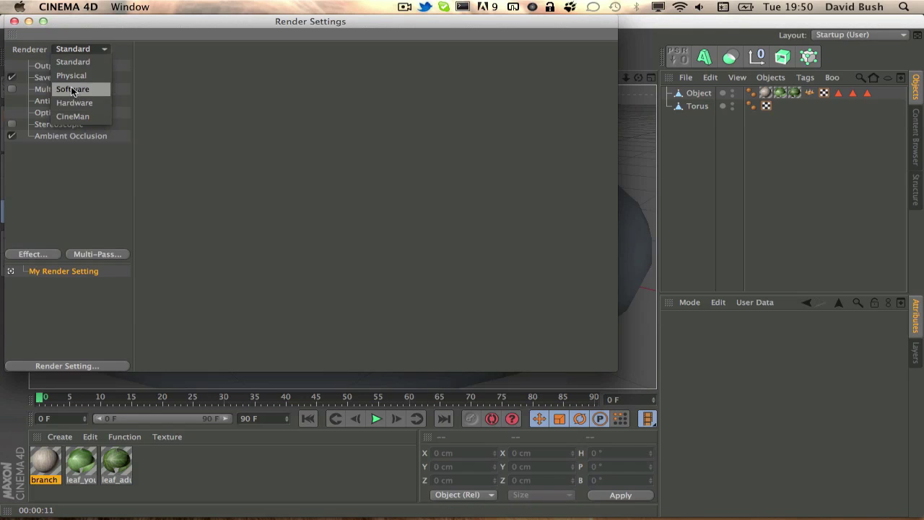
pyautogui.click(70, 76)
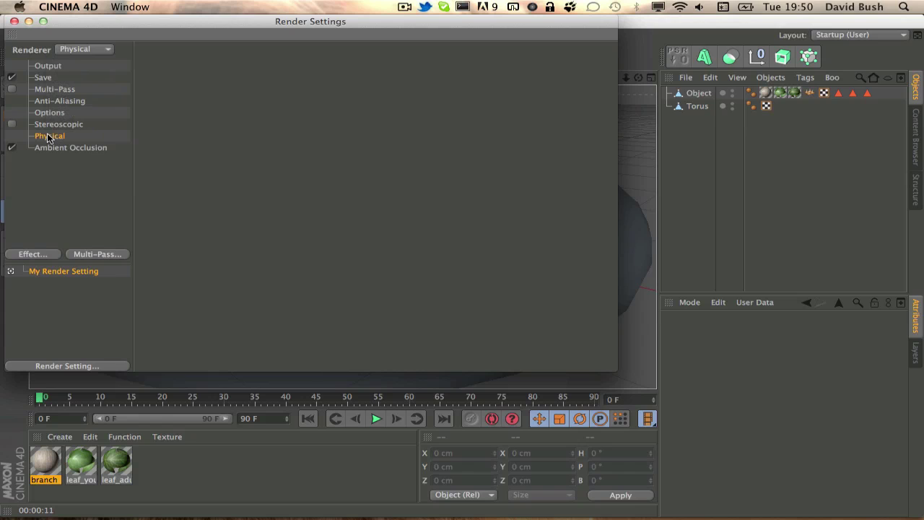
pyautogui.click(49, 136)
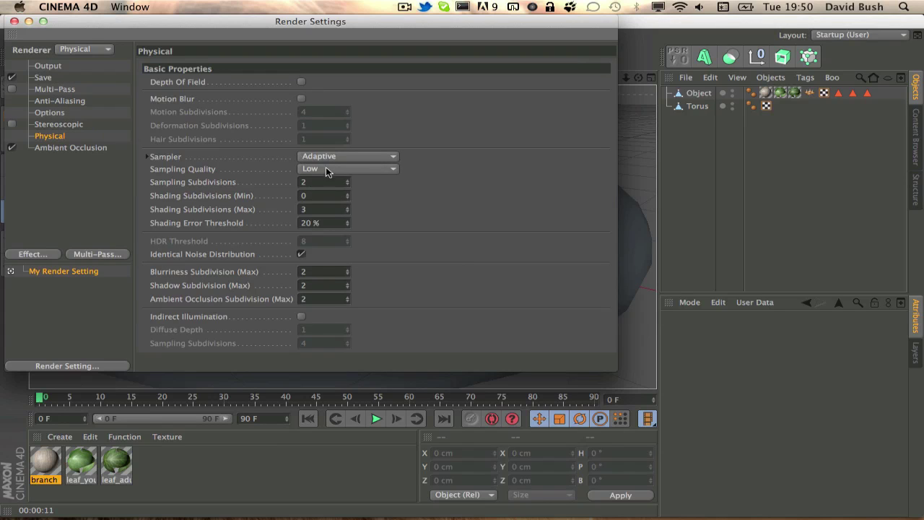
pyautogui.click(320, 157)
pyautogui.click(325, 196)
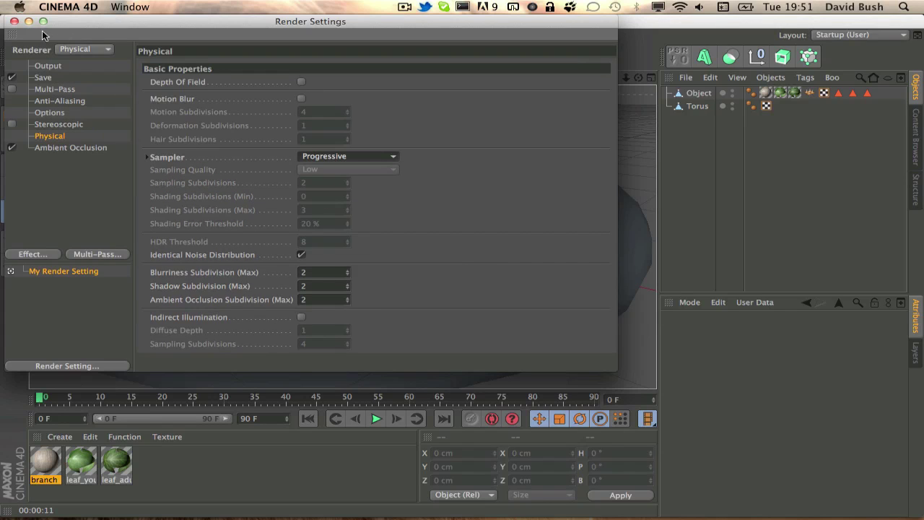
pyautogui.click(14, 21)
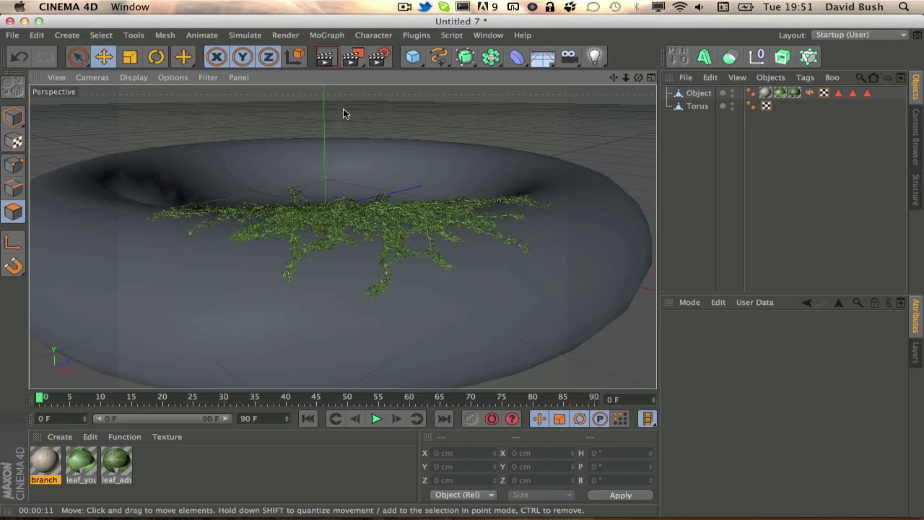
pyautogui.click(323, 61)
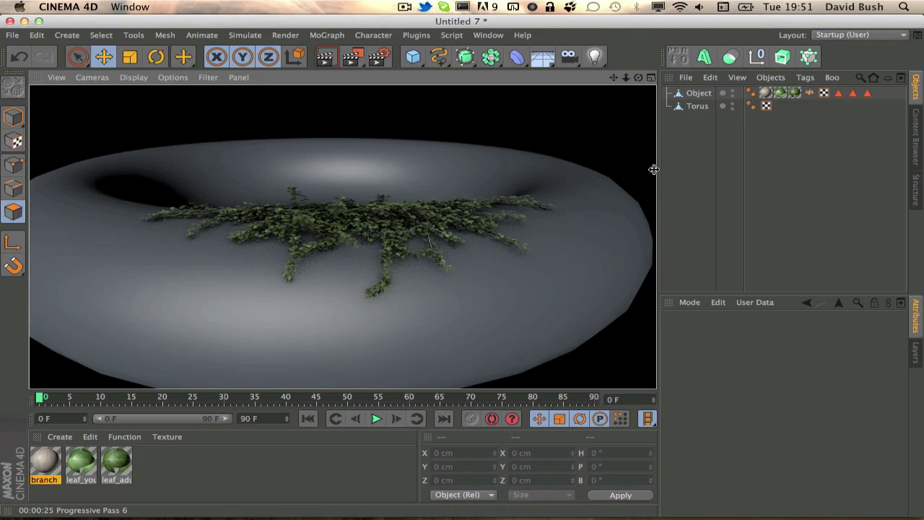
pyautogui.click(682, 153)
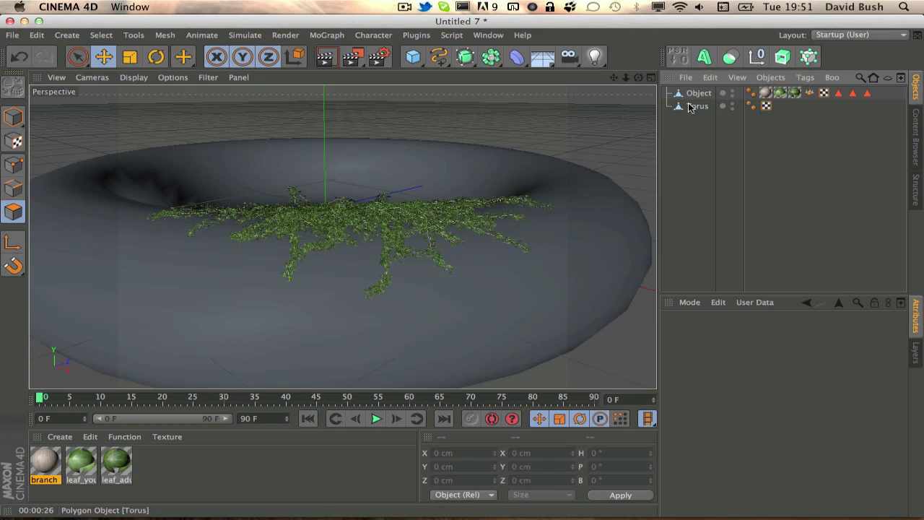
pyautogui.click(694, 108)
pyautogui.click(701, 140)
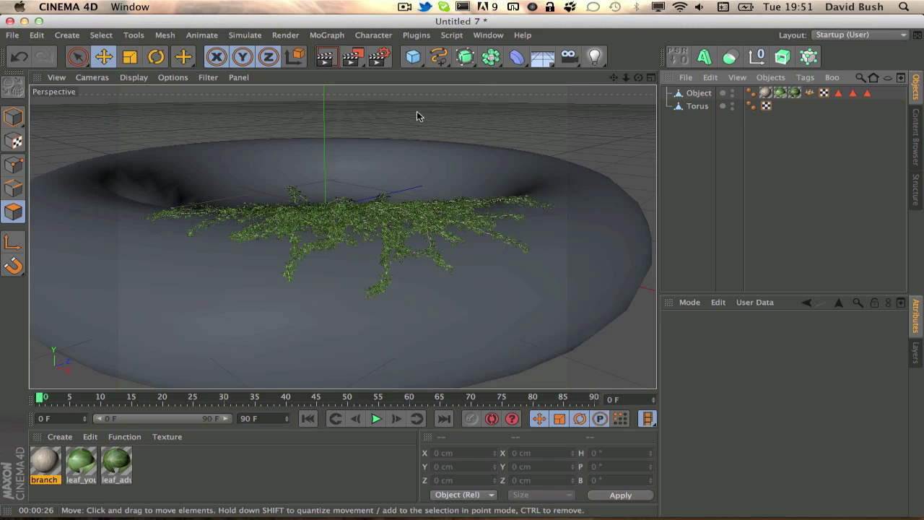
pyautogui.press('super+space')
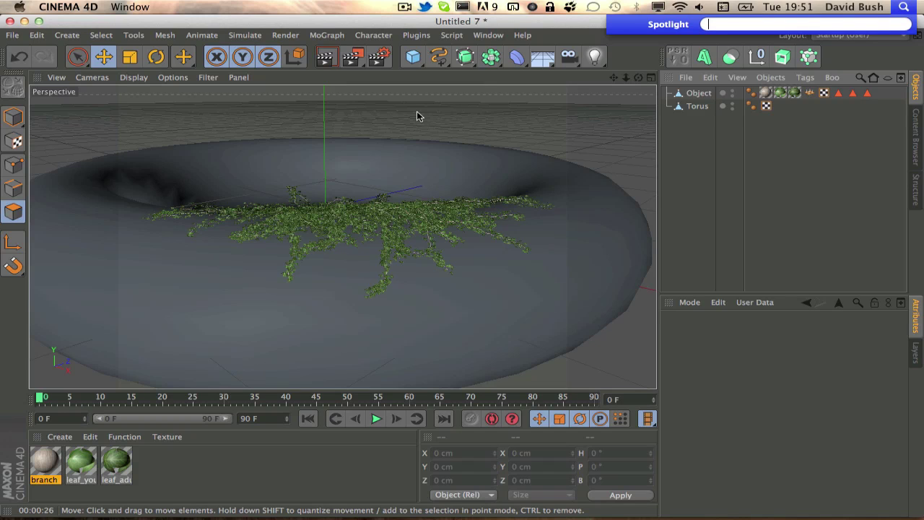
pyautogui.press('Escape')
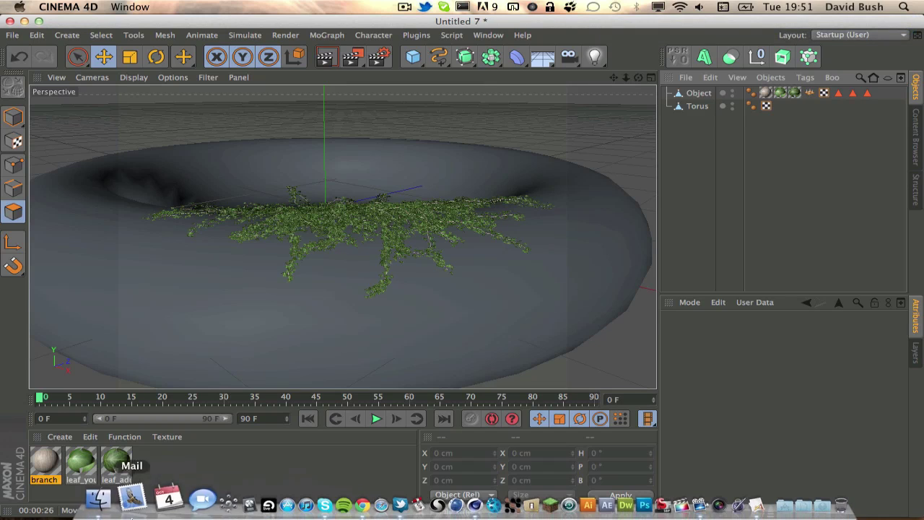
pyautogui.click(119, 514)
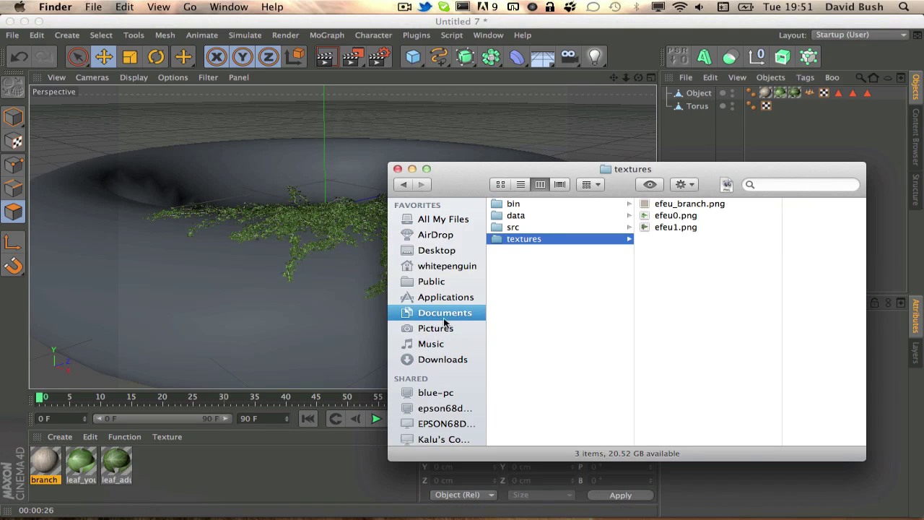
pyautogui.click(458, 316)
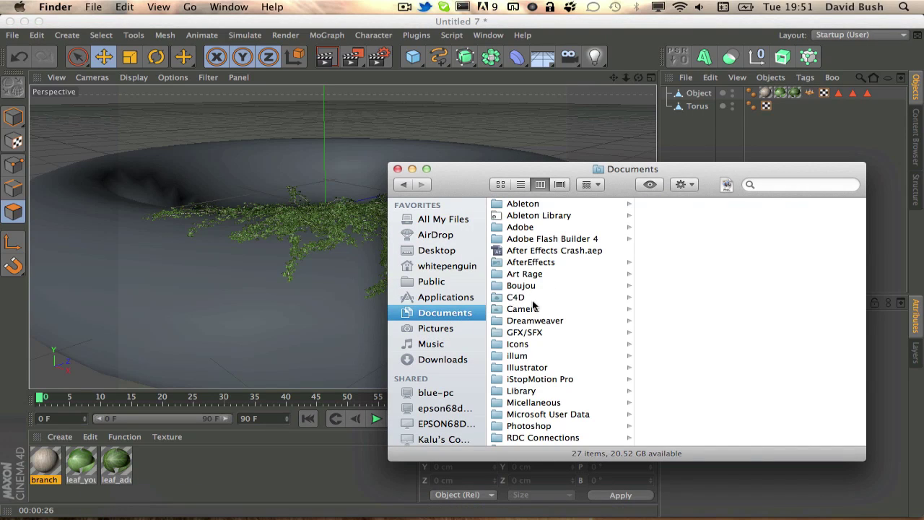
pyautogui.click(532, 299)
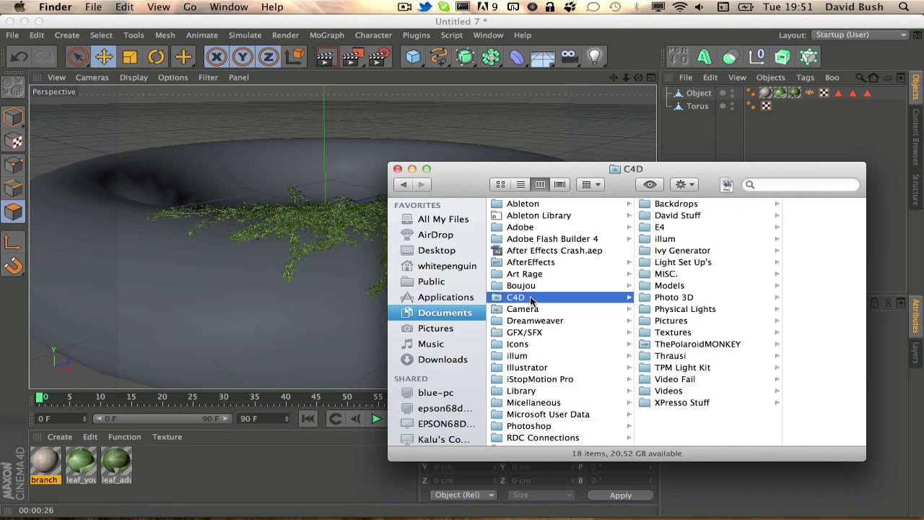
pyautogui.click(671, 322)
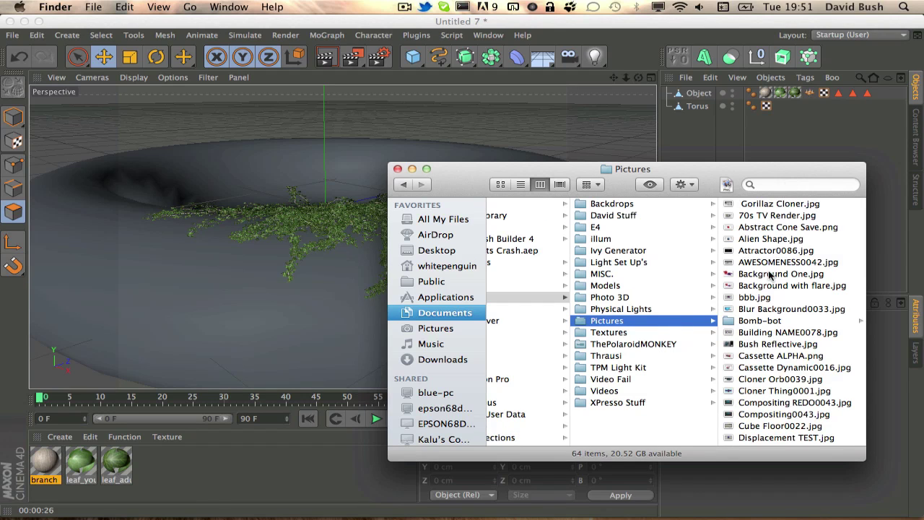
pyautogui.click(801, 187)
pyautogui.write('ivy')
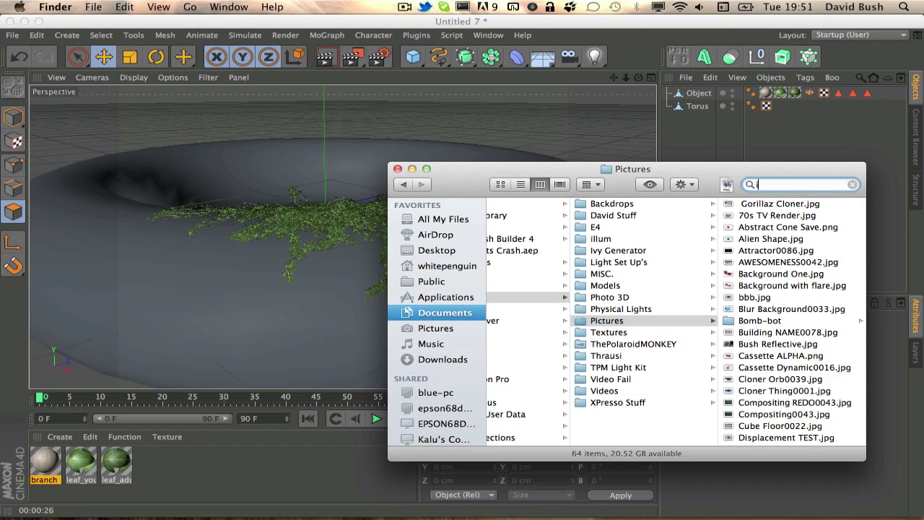
pyautogui.click(604, 205)
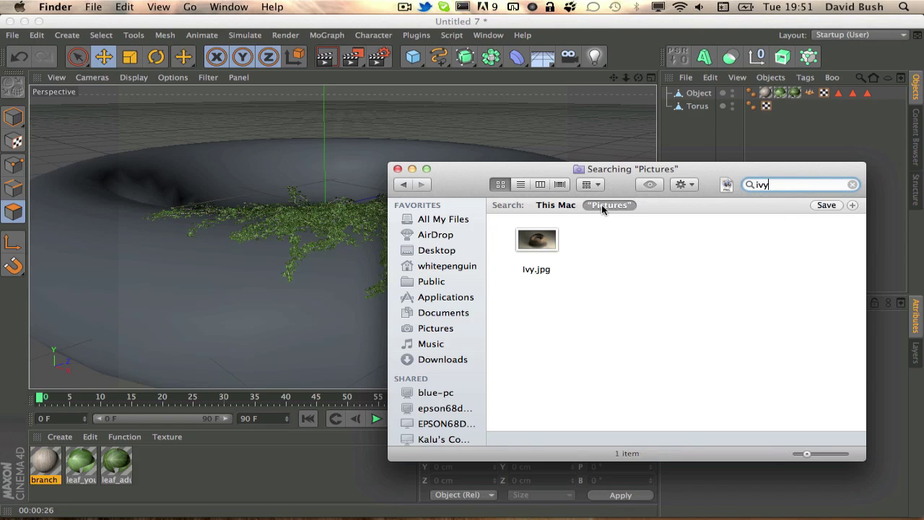
pyautogui.click(538, 242)
pyautogui.press('space')
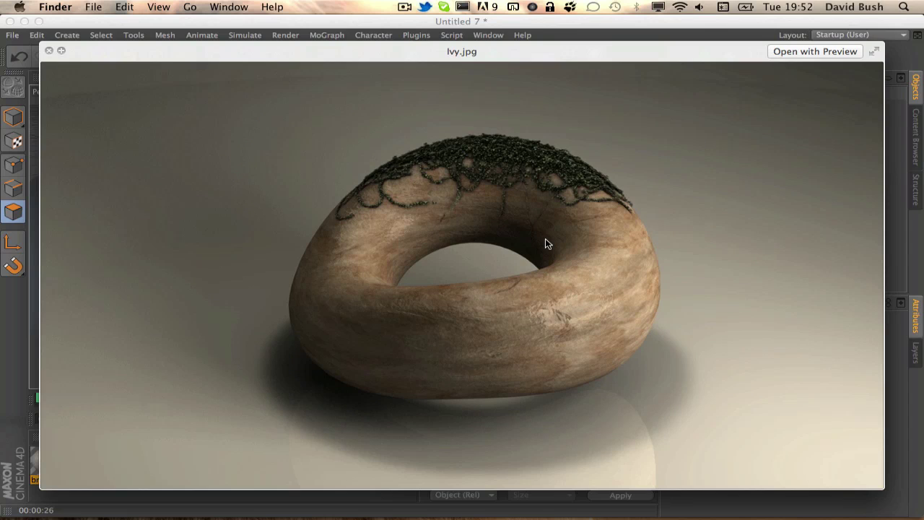
pyautogui.press('space')
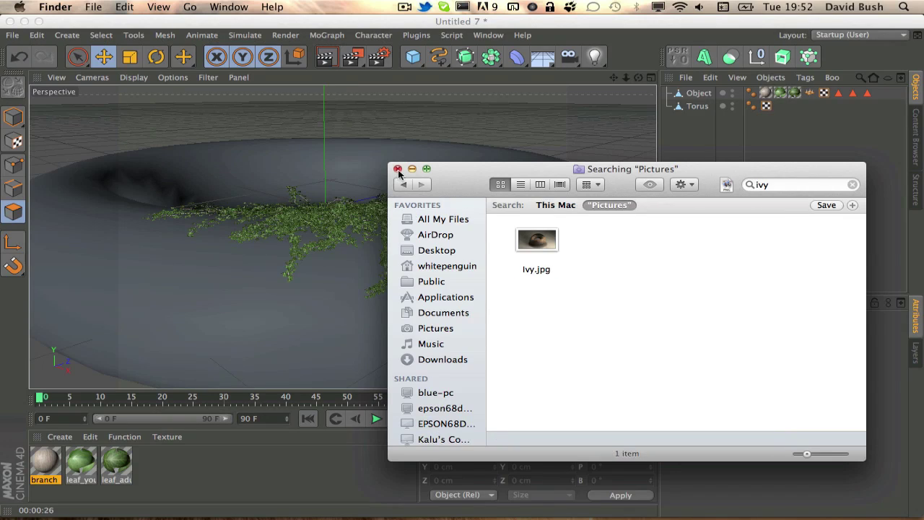
pyautogui.click(398, 169)
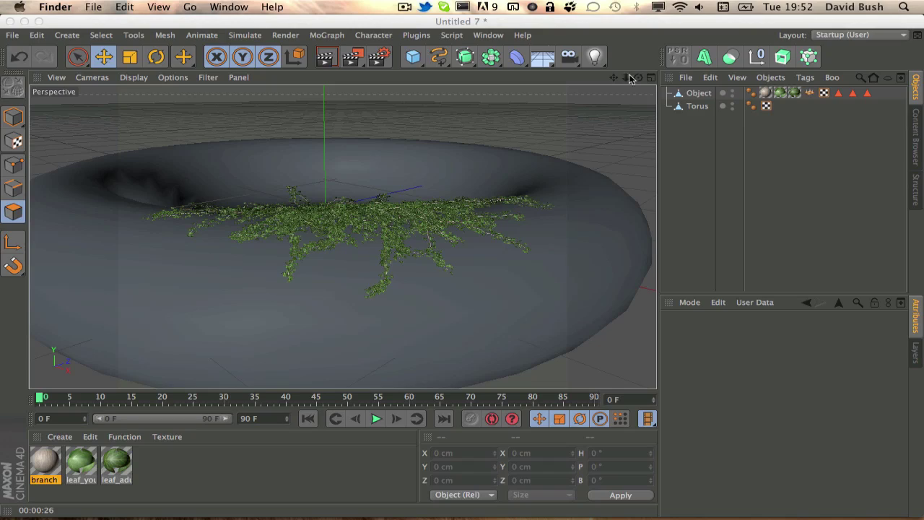
# Step: Bring the Cinema 4D window to the front via Mission Control
pyautogui.moveTo(3, 3)
pyautogui.click(477, 351)
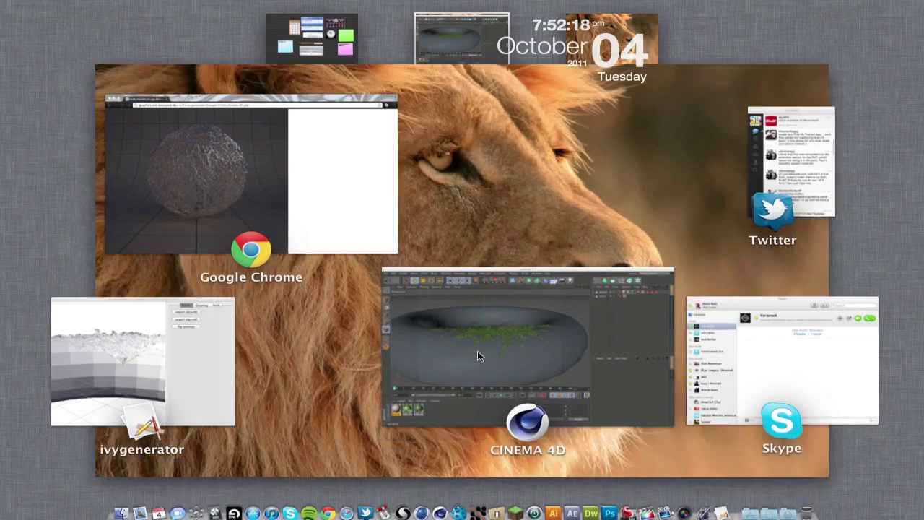